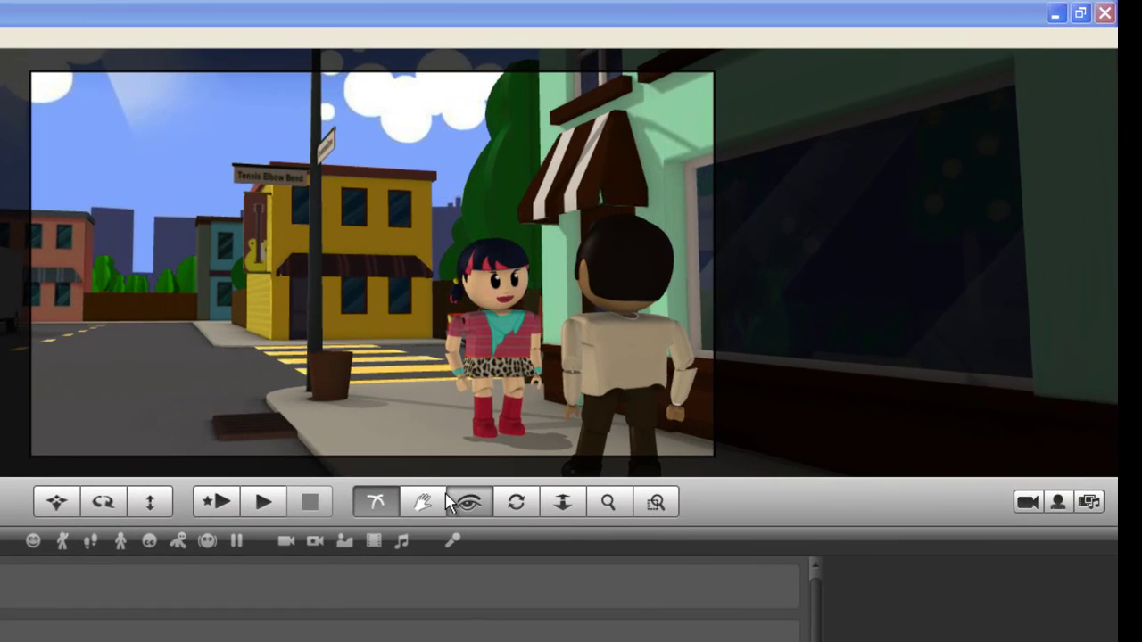
- Orbit the camera around the two characters on the sidewalk, and pan it along the storefront
click(373, 503)
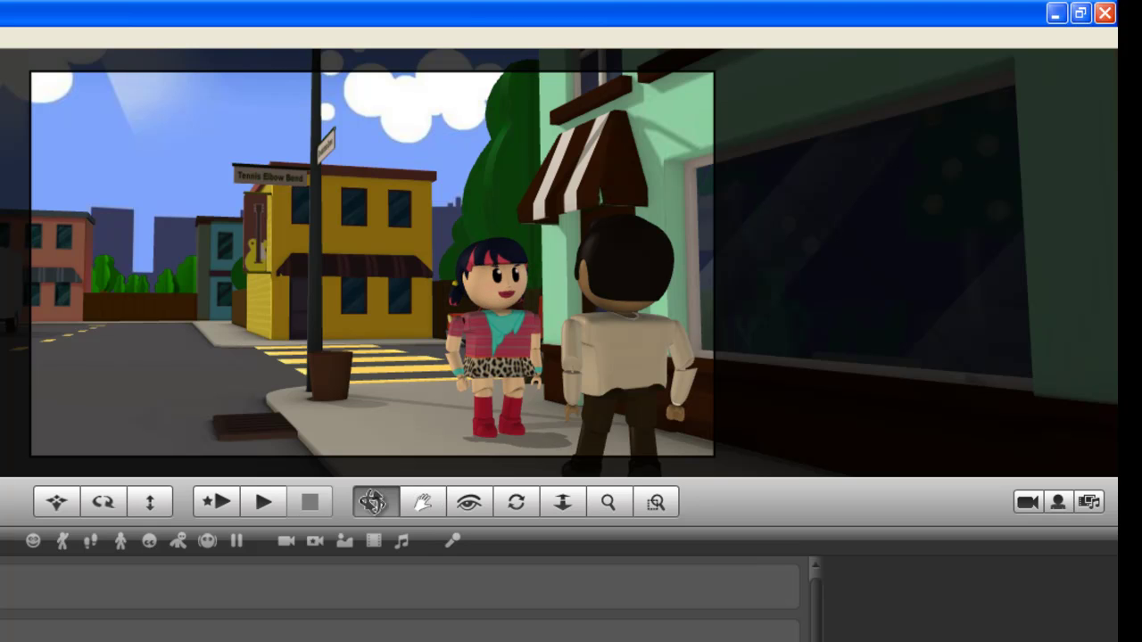
mouse_move(355, 414)
mouse_down()
mouse_move(370, 415)
mouse_move(340, 419)
mouse_move(353, 421)
mouse_move(357, 402)
mouse_move(344, 413)
mouse_move(356, 413)
mouse_move(356, 426)
mouse_move(352, 414)
mouse_up()
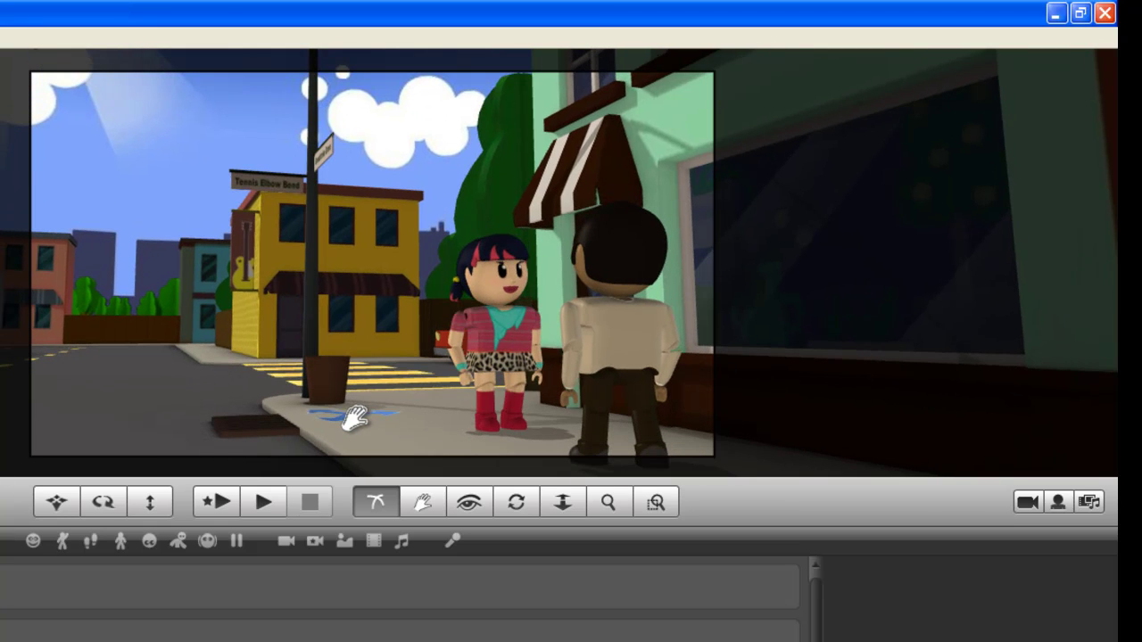
click(426, 504)
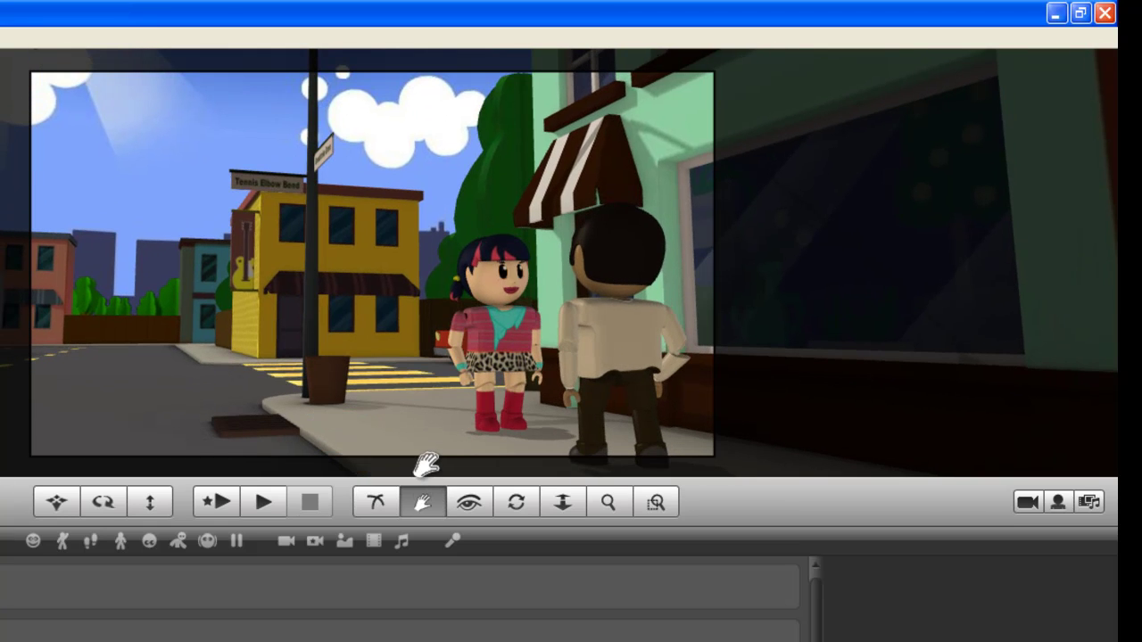
mouse_move(453, 415)
mouse_down()
mouse_move(434, 415)
mouse_move(479, 408)
mouse_move(455, 413)
mouse_move(451, 392)
mouse_move(453, 464)
mouse_move(438, 416)
mouse_move(453, 390)
mouse_move(451, 417)
mouse_up()
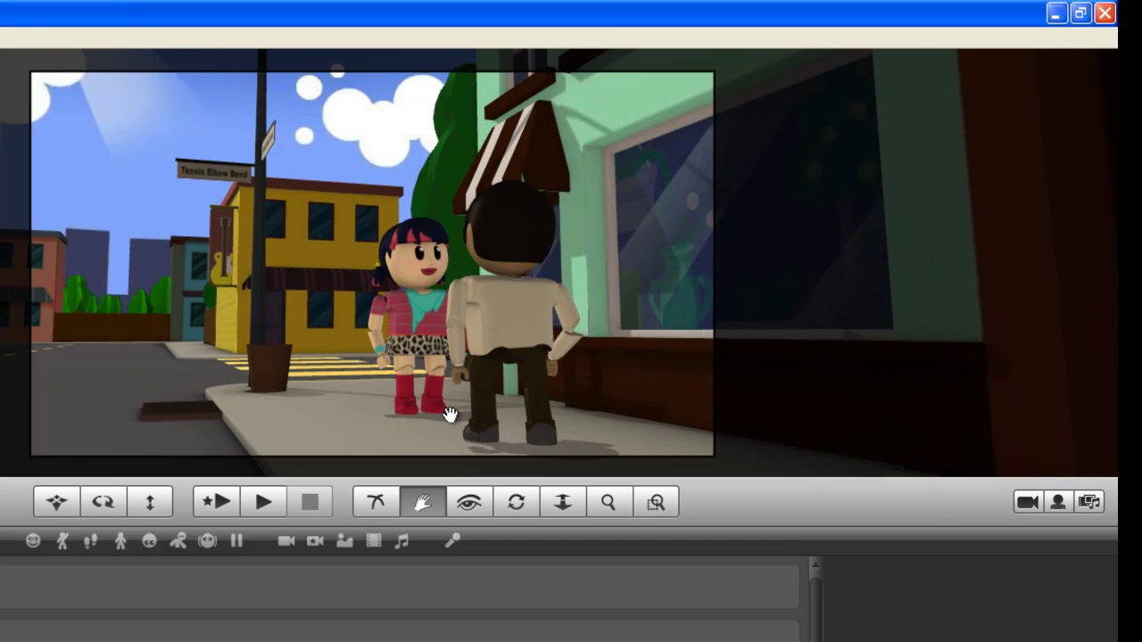
- Tilt the camera up and down with the look-around tool, ending slightly lower so more sidewalk shows beneath the characters
click(478, 510)
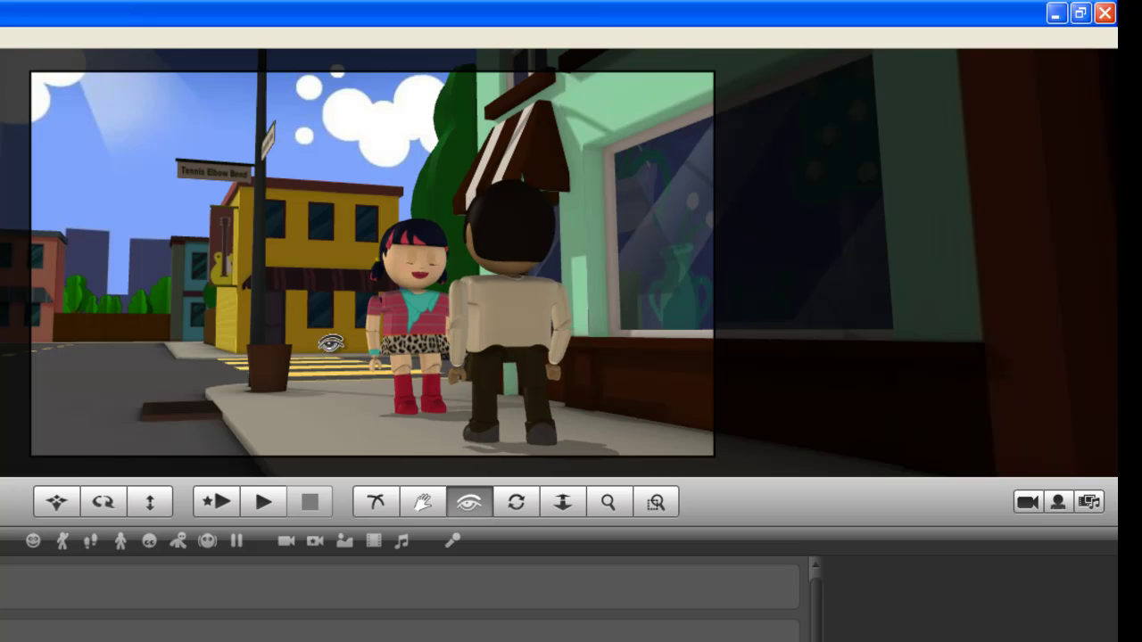
drag(330, 344, 327, 285)
drag(324, 232, 330, 347)
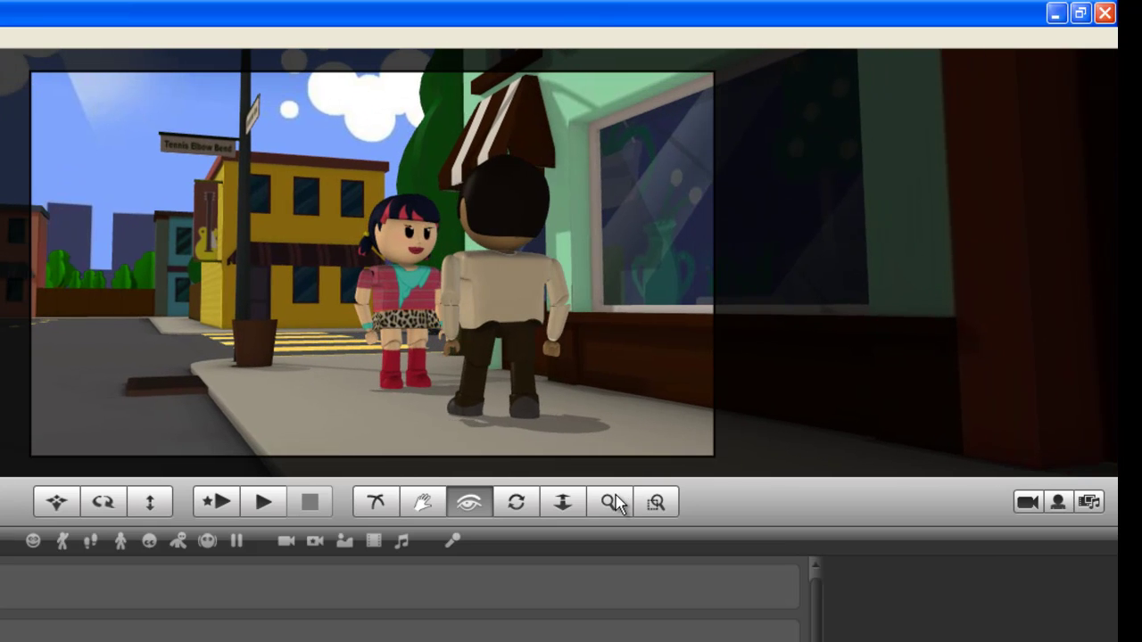
- Roll the camera to slant the street scene sharply, and bring the horizon back to level
click(519, 506)
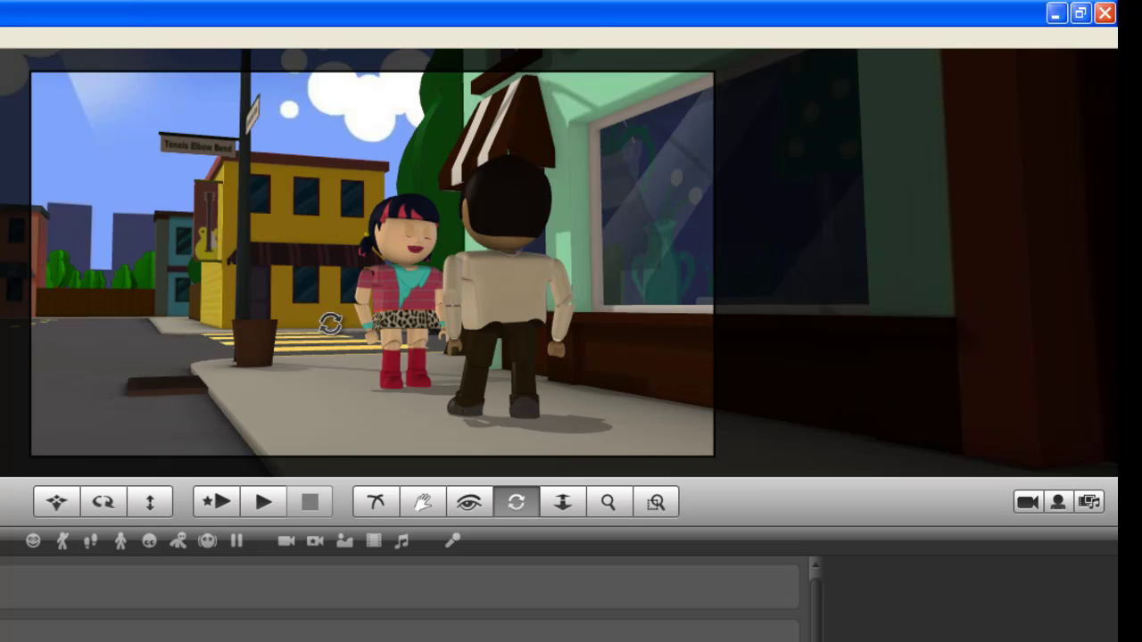
drag(330, 326, 538, 451)
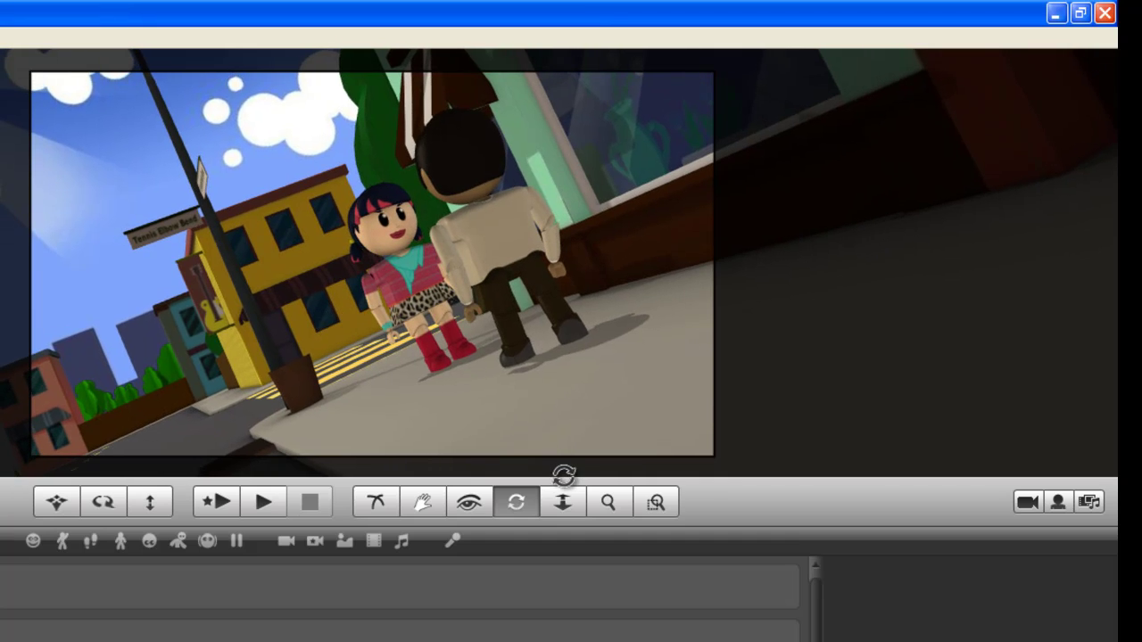
mouse_move(503, 398)
mouse_down()
mouse_move(591, 384)
mouse_move(502, 399)
mouse_move(514, 400)
mouse_up()
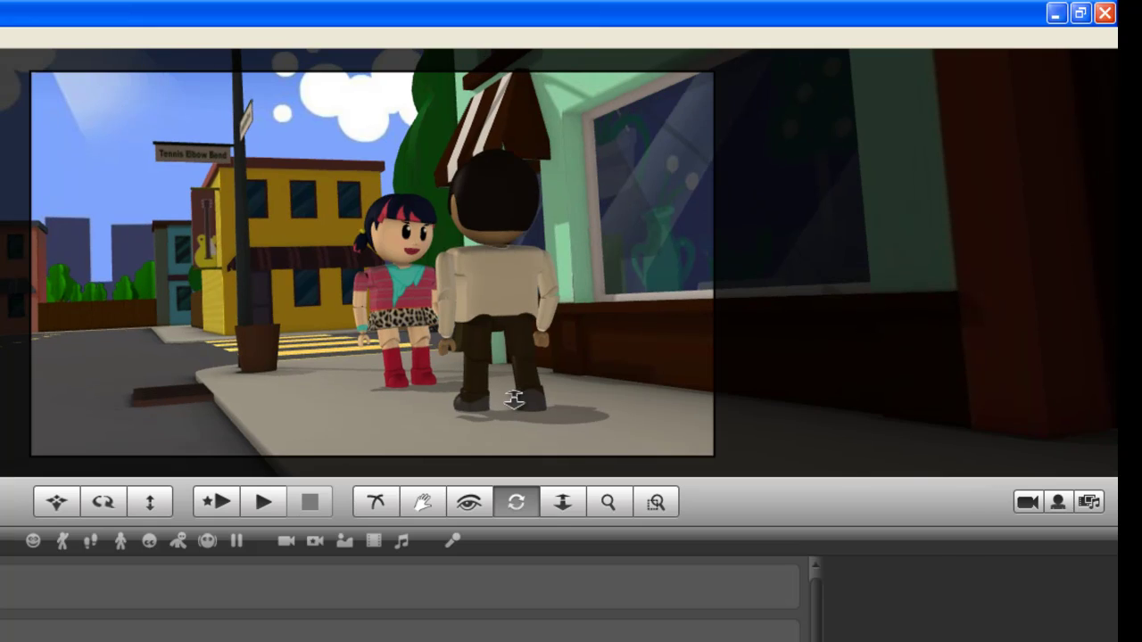
- Dolly the camera forward, closer to the man and woman
click(562, 501)
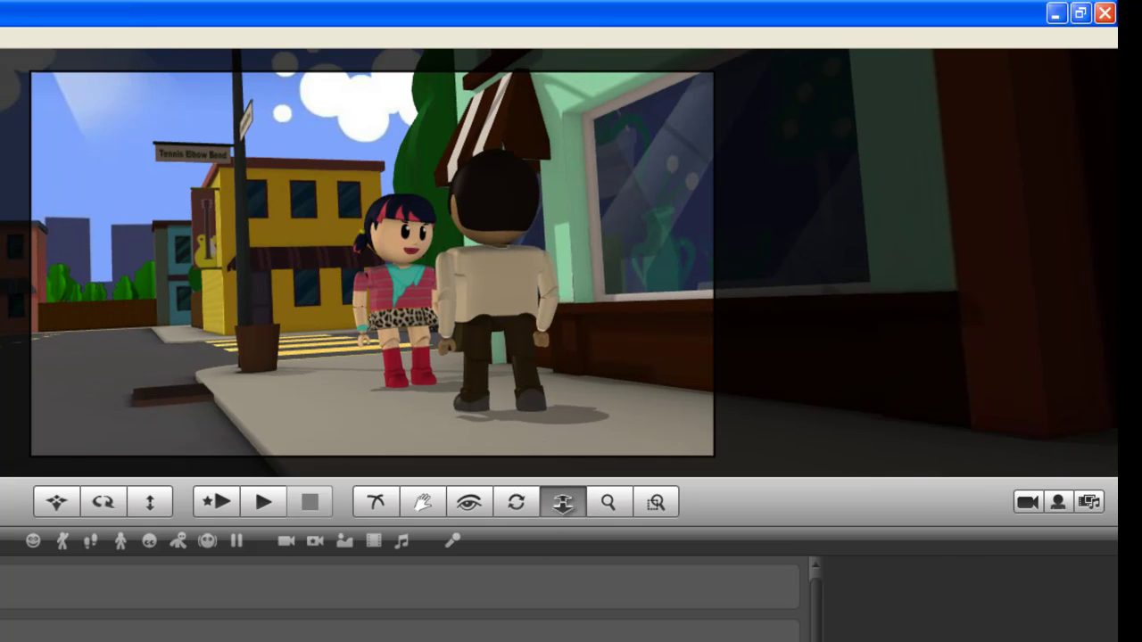
mouse_move(313, 415)
mouse_down()
mouse_move(308, 348)
mouse_move(316, 435)
mouse_up()
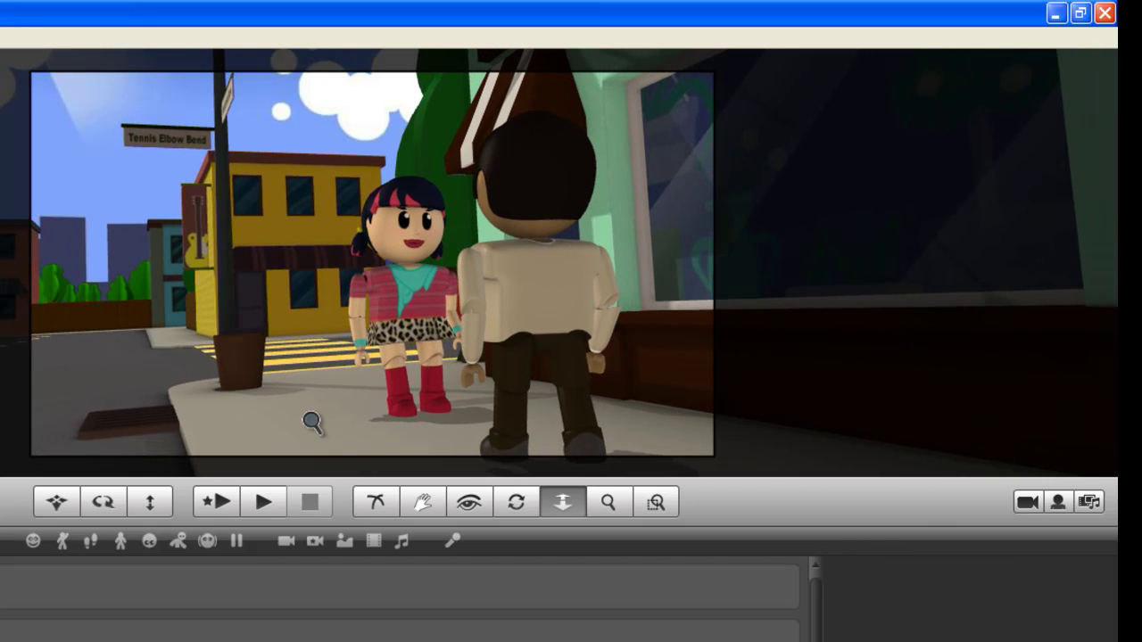
scroll(311, 421, up, 2)
scroll(313, 421, up, 1)
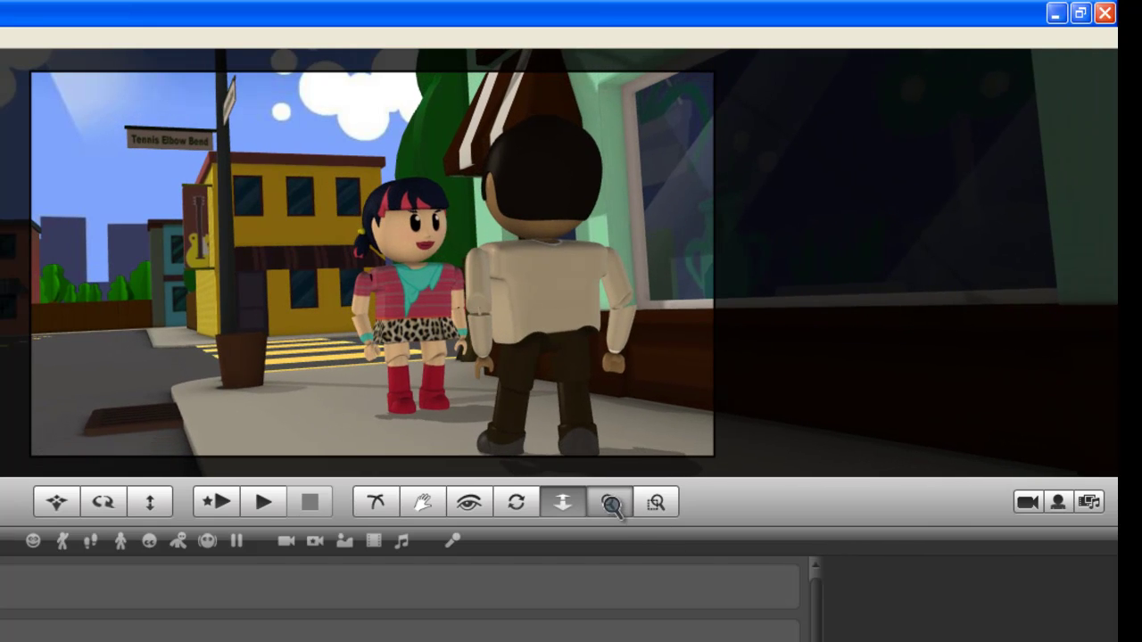
- Zoom in tightly on the two characters, and zoom back out until both are fully in frame
click(612, 505)
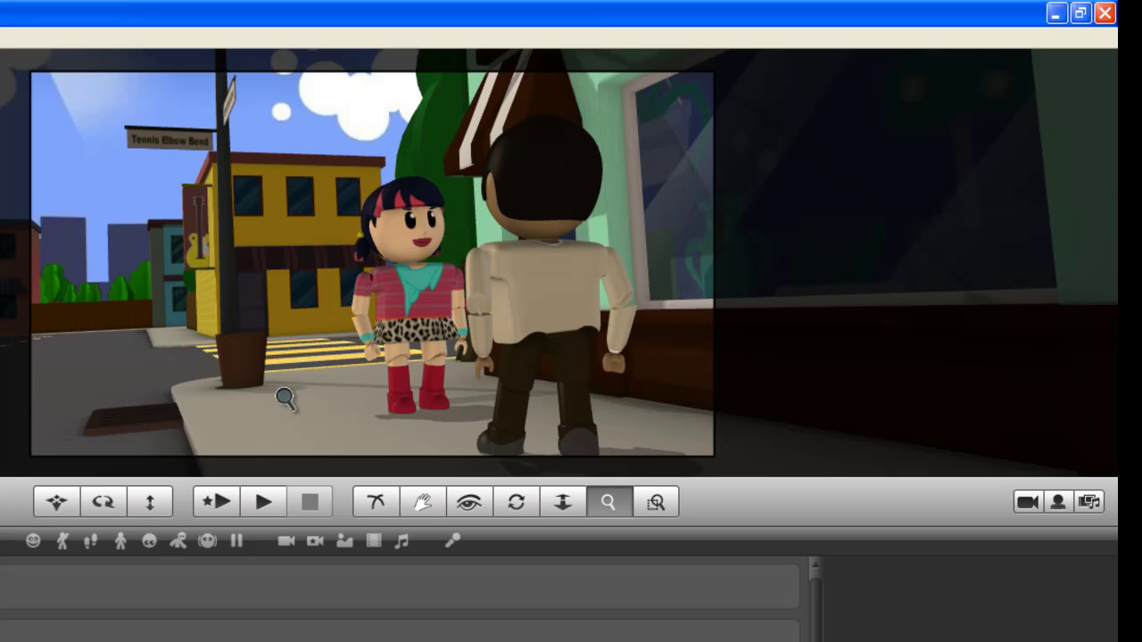
scroll(285, 399, up, 1)
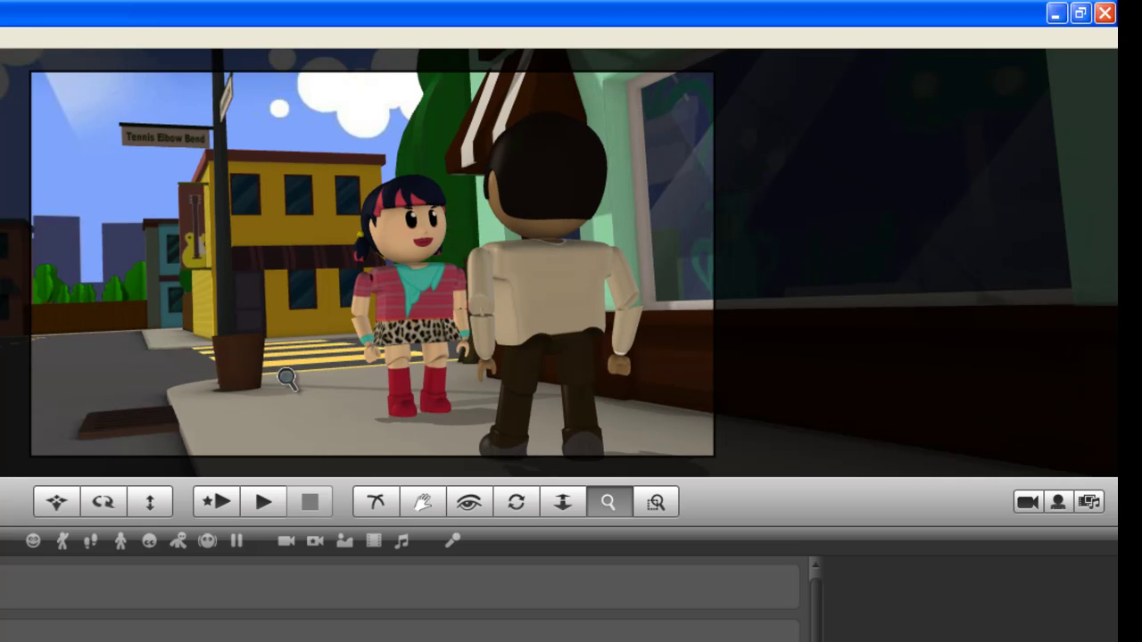
scroll(282, 374, up, 2)
scroll(285, 373, up, 2)
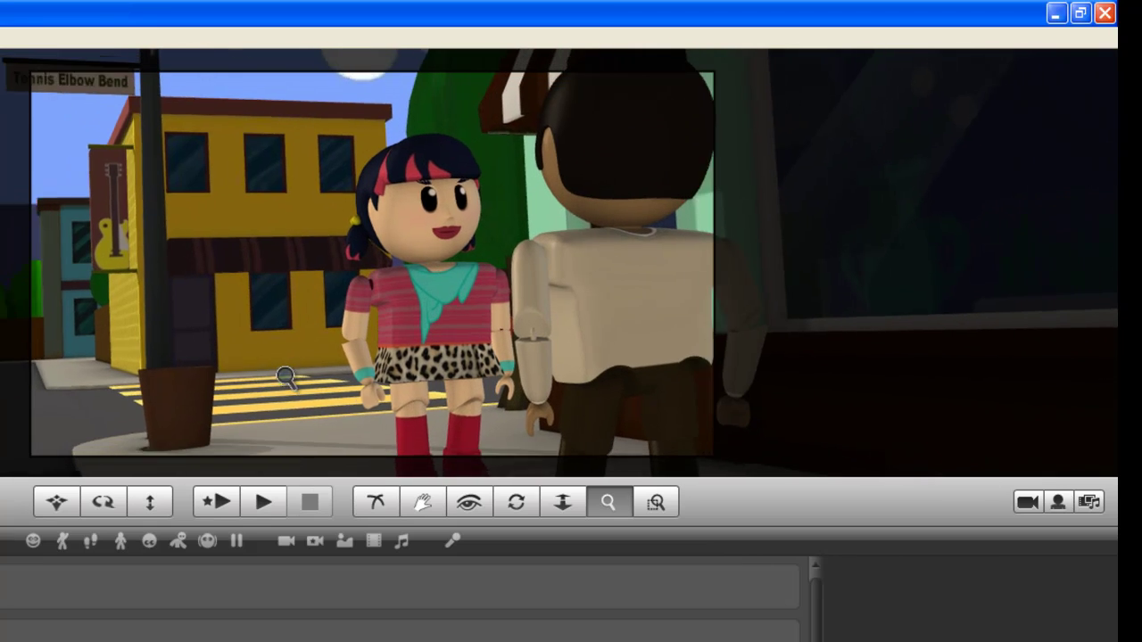
scroll(286, 376, down, 1)
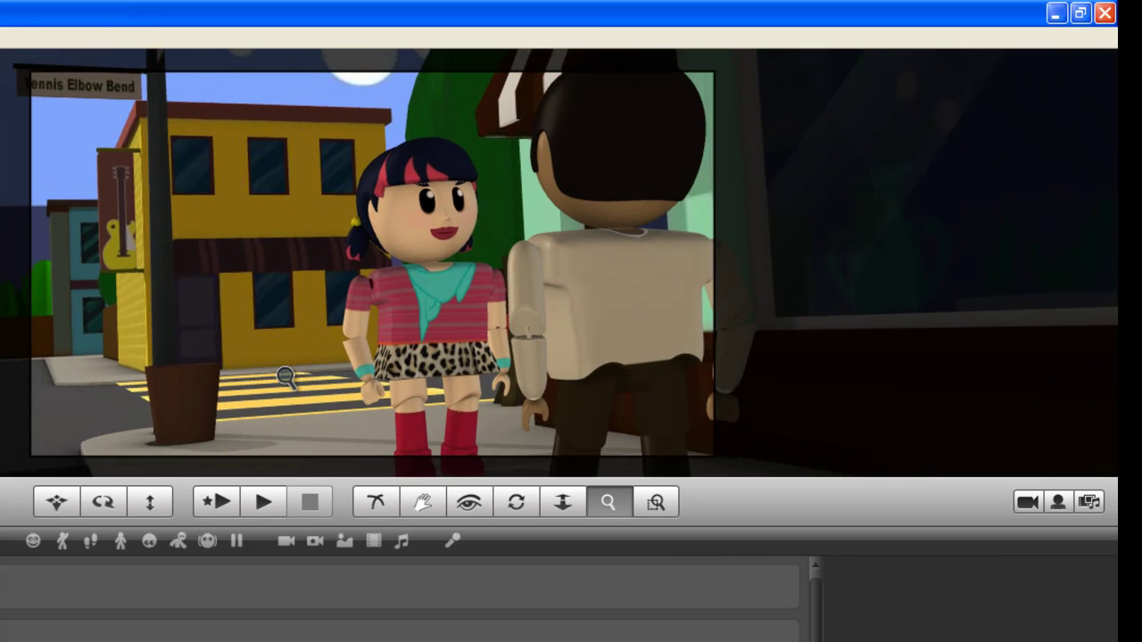
scroll(285, 376, up, 1)
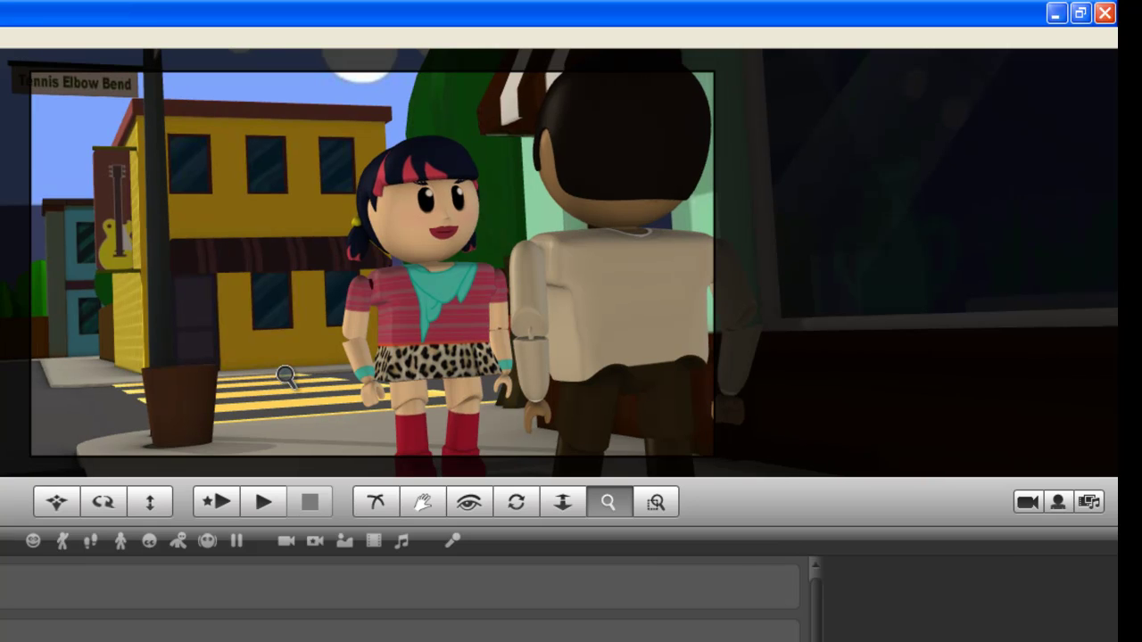
drag(285, 377, 281, 401)
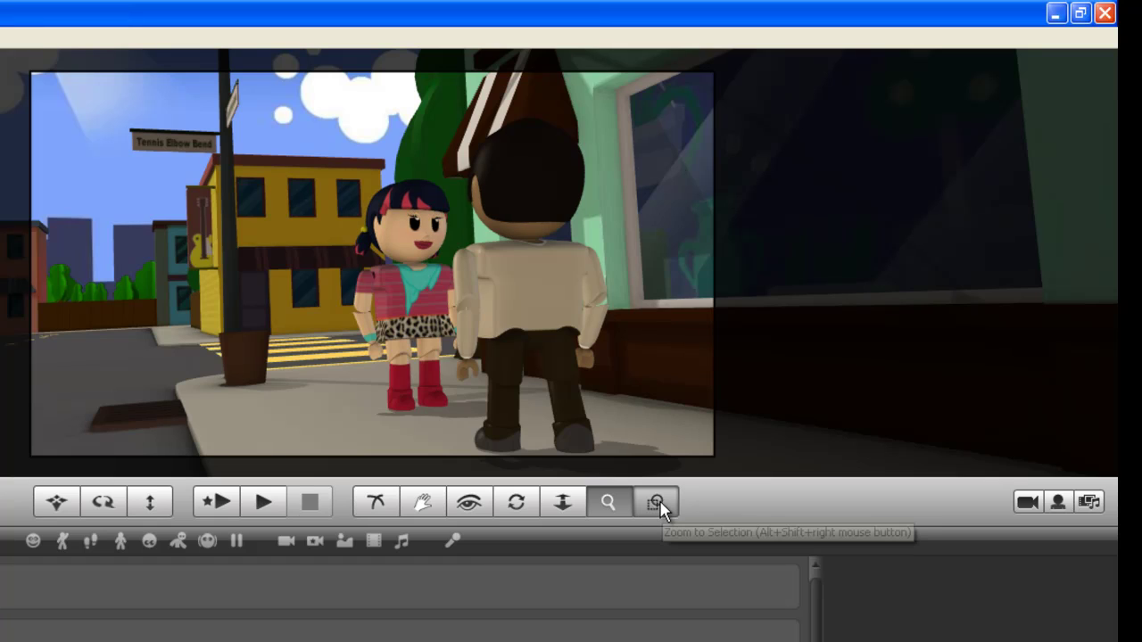
- Try Zoom to Selection on a region around the woman's head and upper body
click(658, 504)
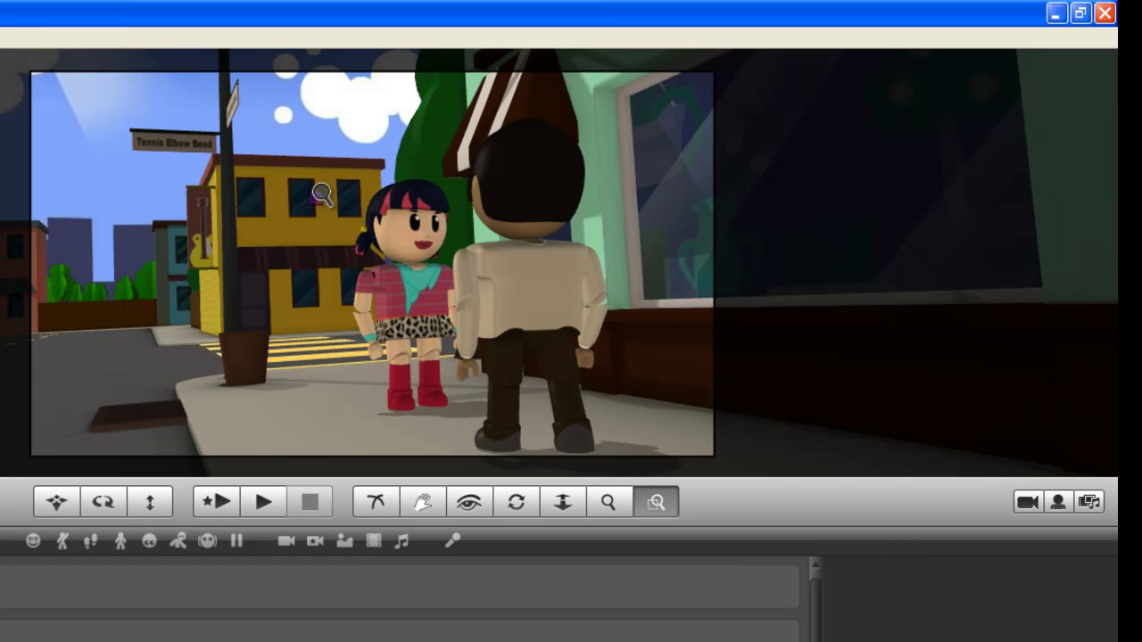
drag(307, 178, 470, 326)
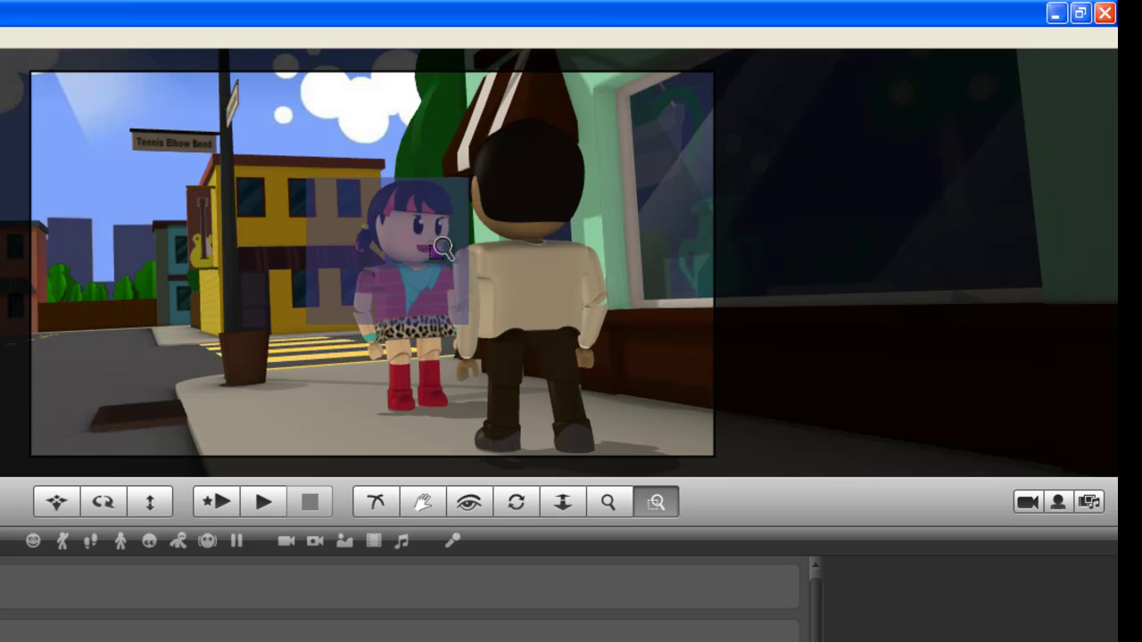
click(307, 198)
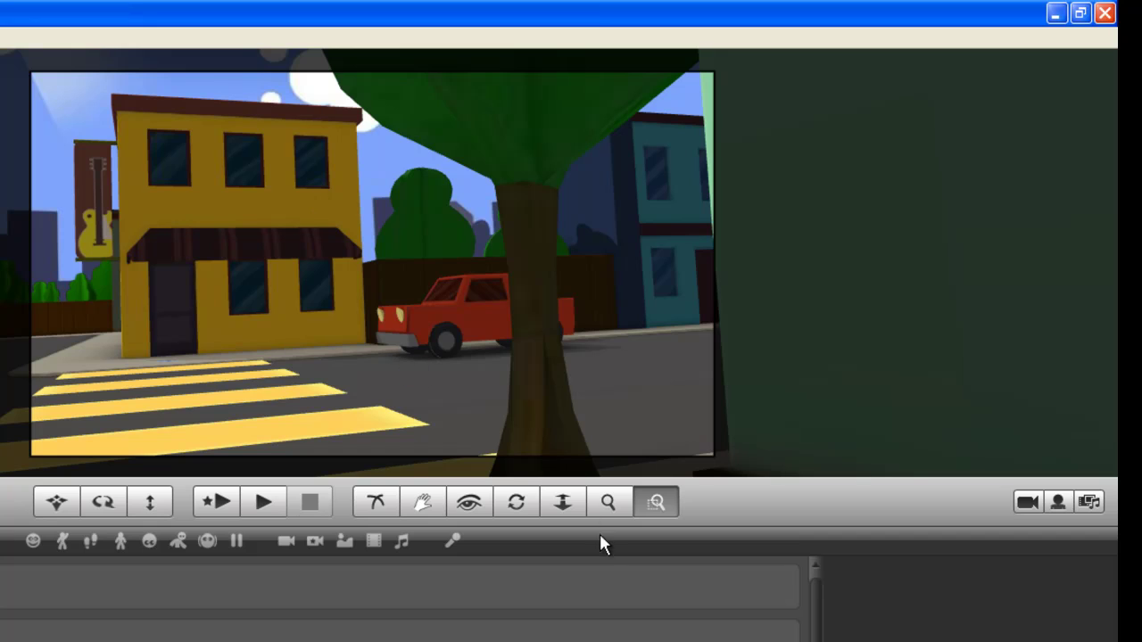
- Orbit to view the pair from the street side, and dolly back to a wide shot including the cafe
click(562, 502)
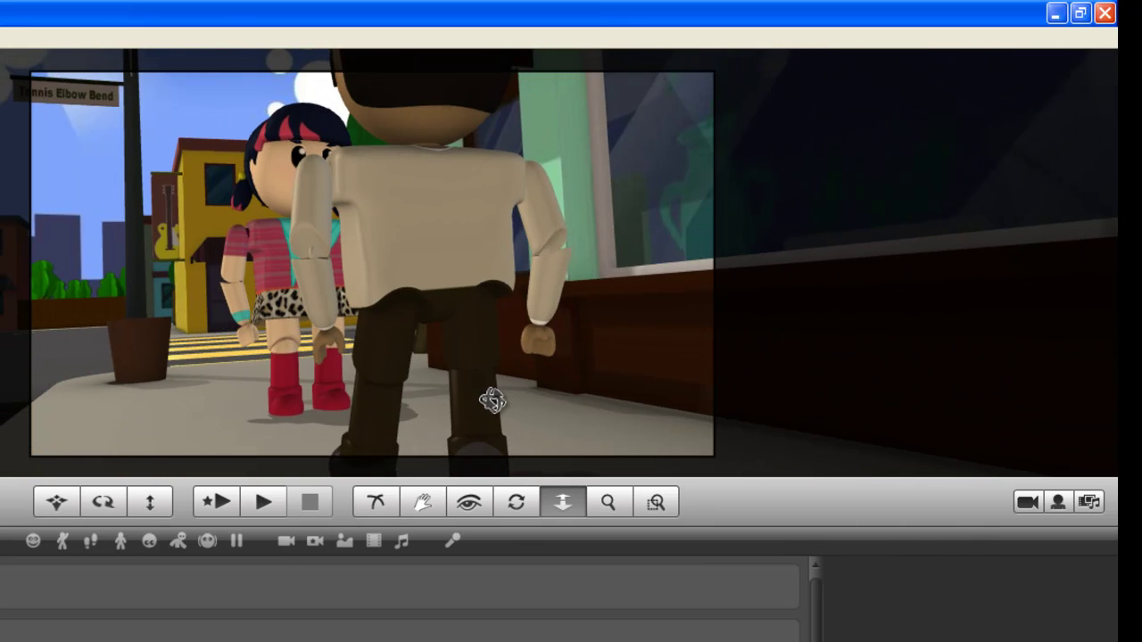
click(376, 502)
drag(339, 410, 328, 411)
click(562, 502)
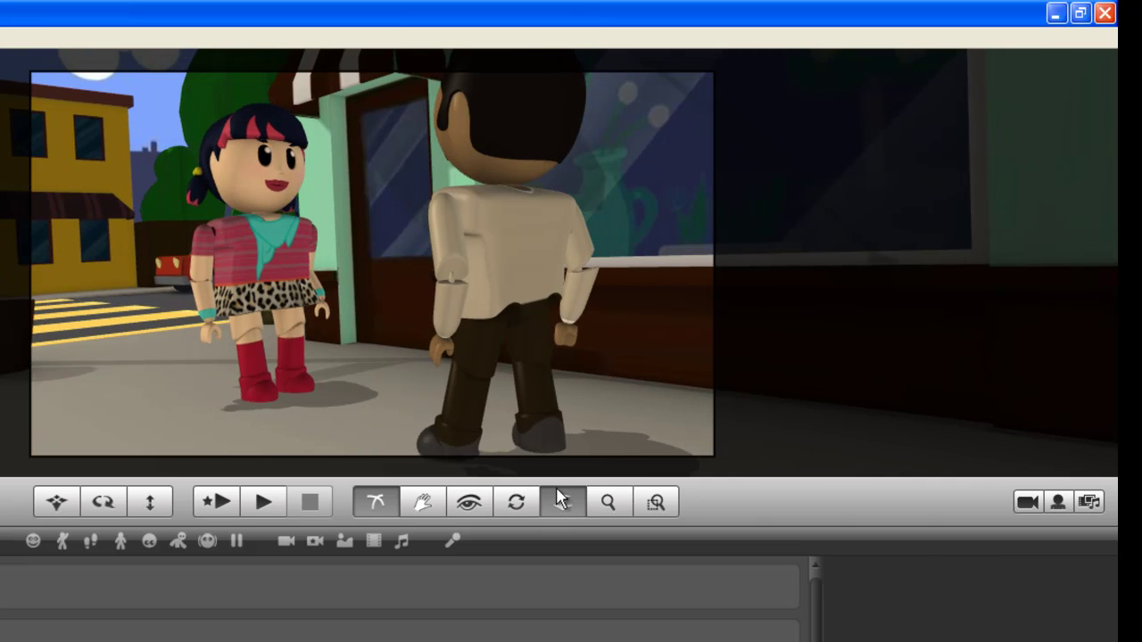
scroll(377, 446, down, 5)
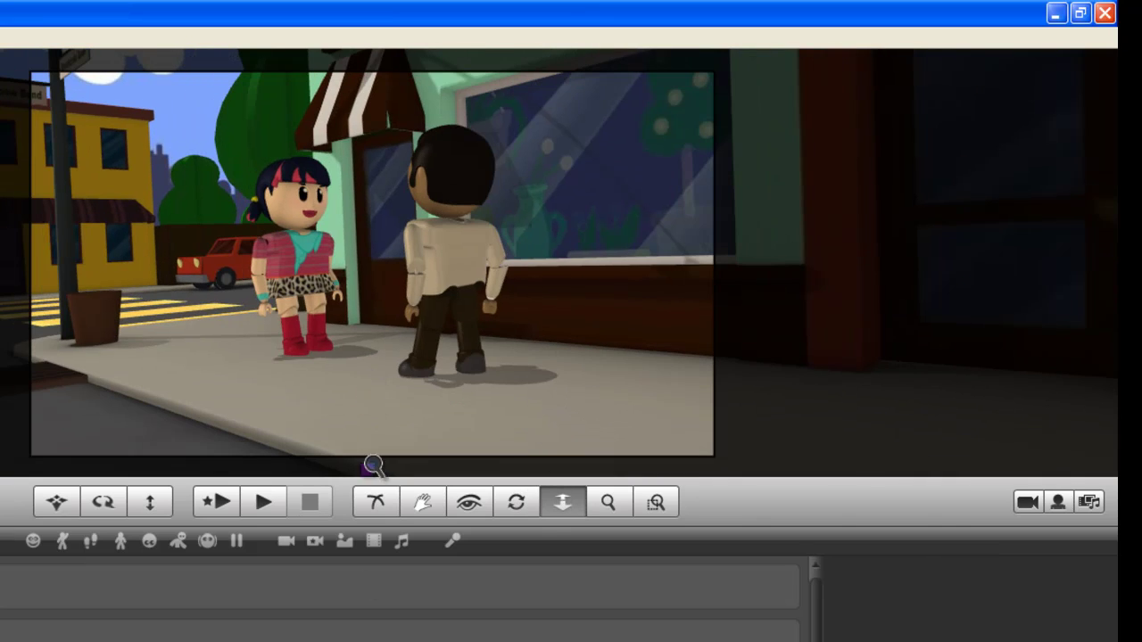
scroll(372, 376, down, 3)
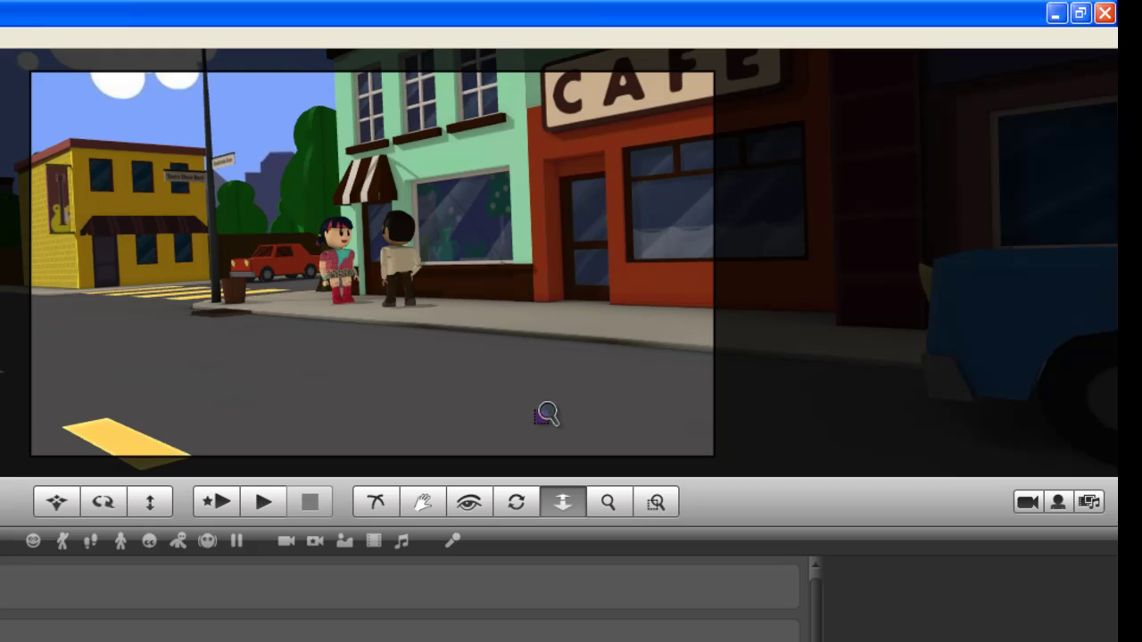
- Zoom to a selection around the man and woman, and dolly back slightly to fit both full figures
click(657, 505)
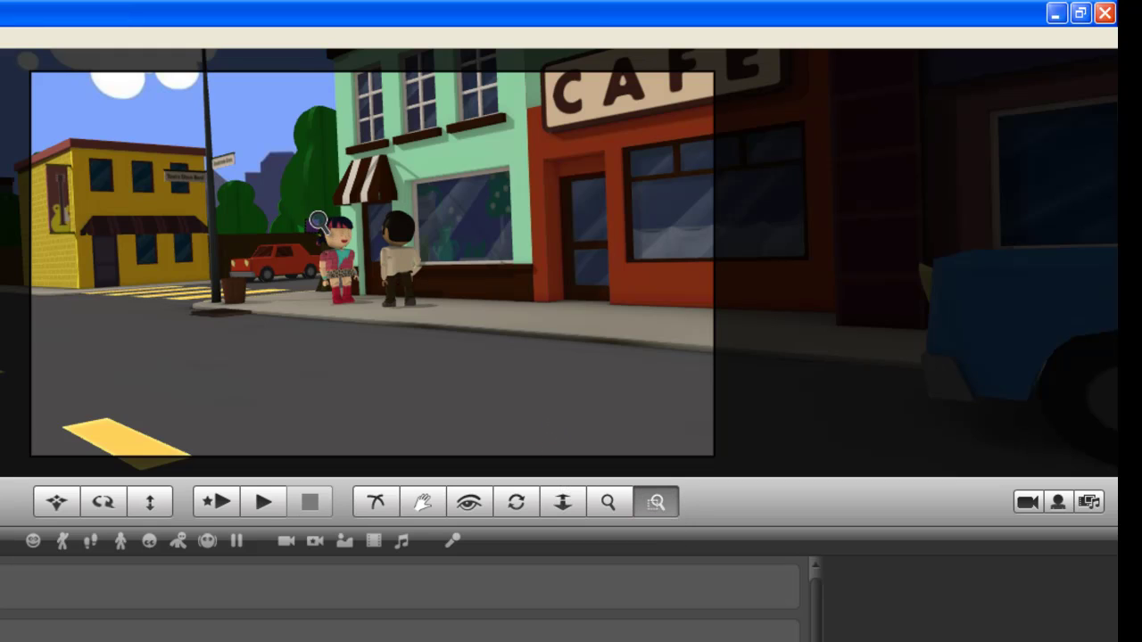
drag(414, 228, 423, 293)
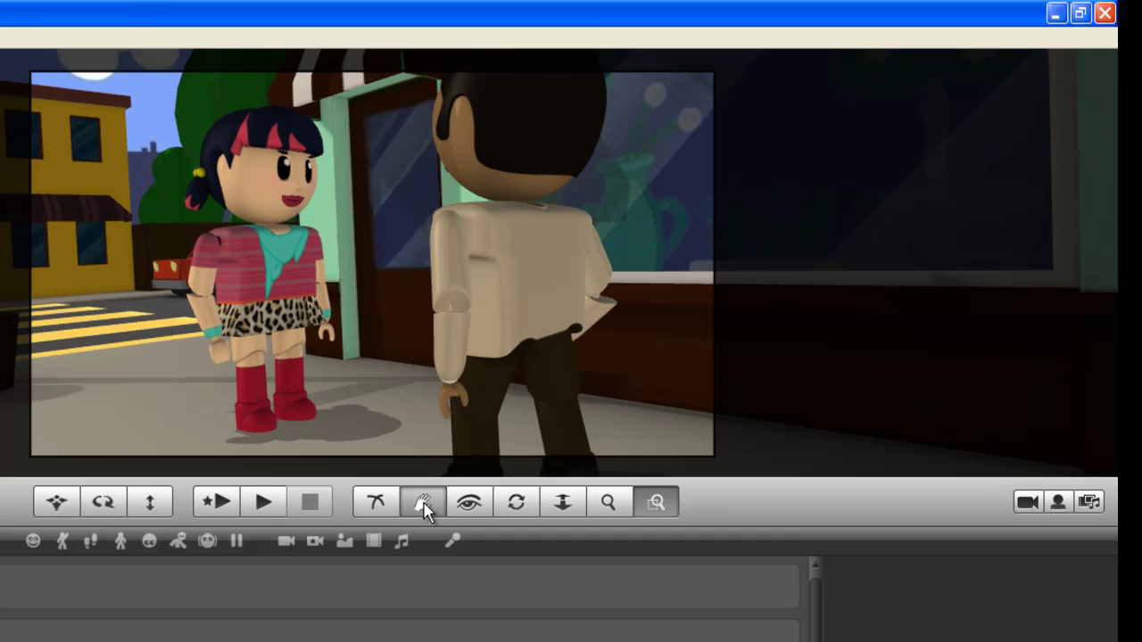
click(564, 510)
drag(397, 357, 401, 339)
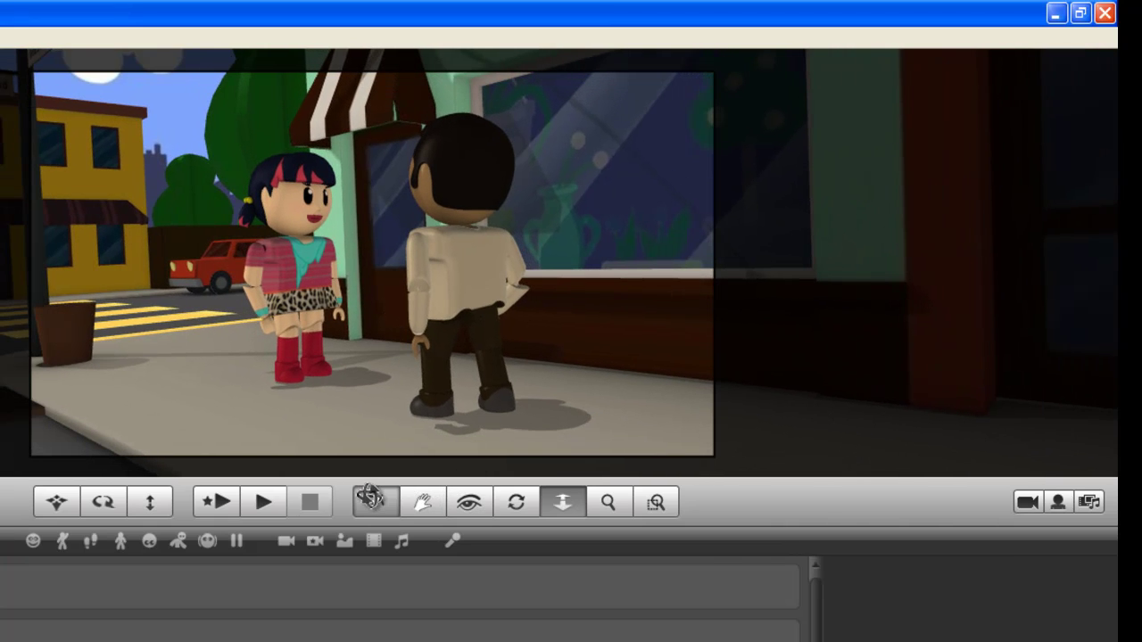
- Frame the woman past the man's back by orbiting and dollying in, and save the view as a new camera
click(376, 502)
drag(519, 346, 576, 332)
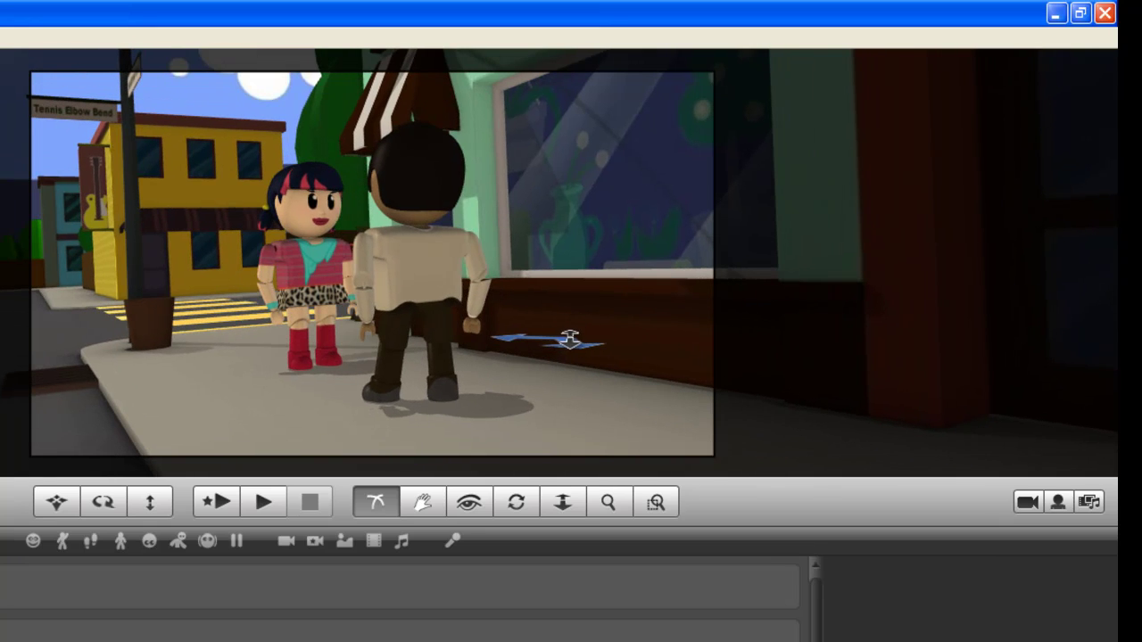
click(562, 502)
drag(545, 411, 549, 420)
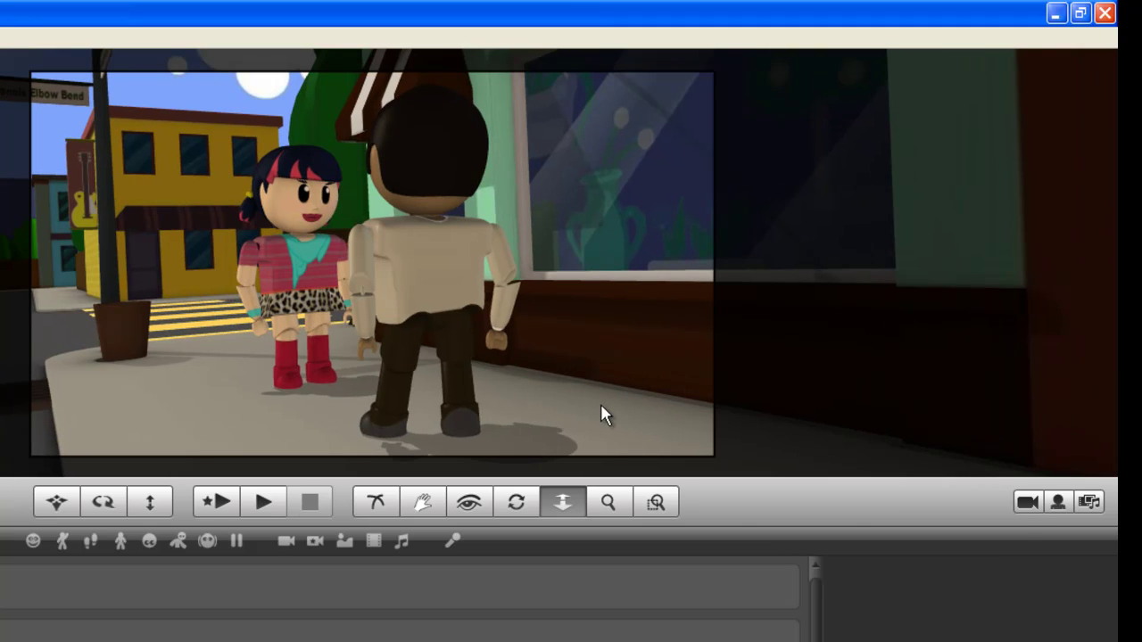
click(1027, 502)
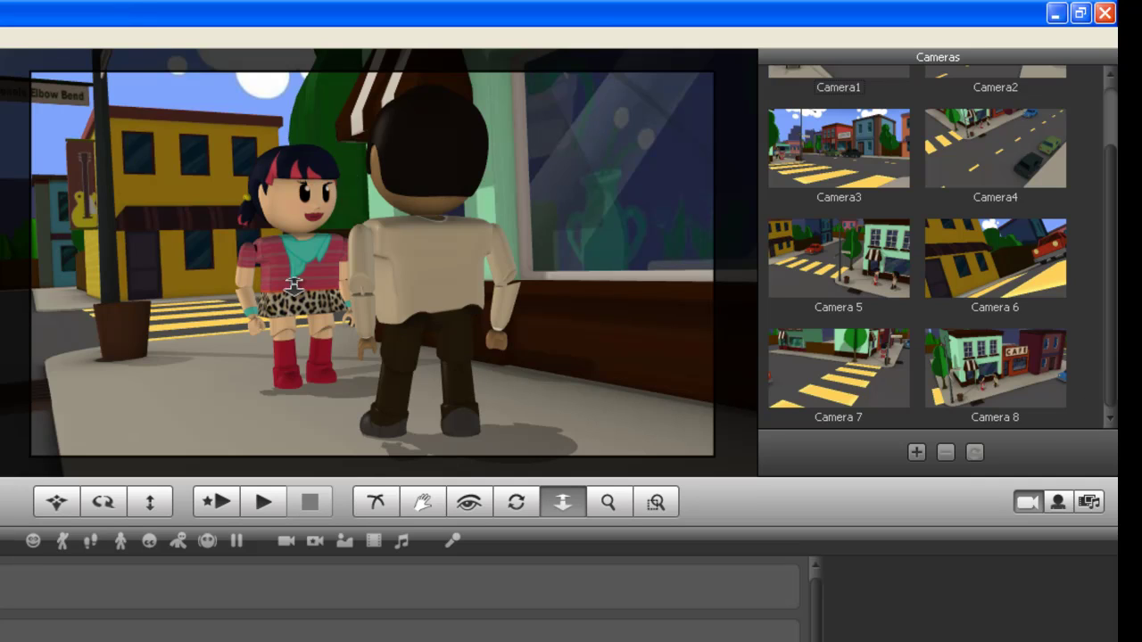
click(916, 452)
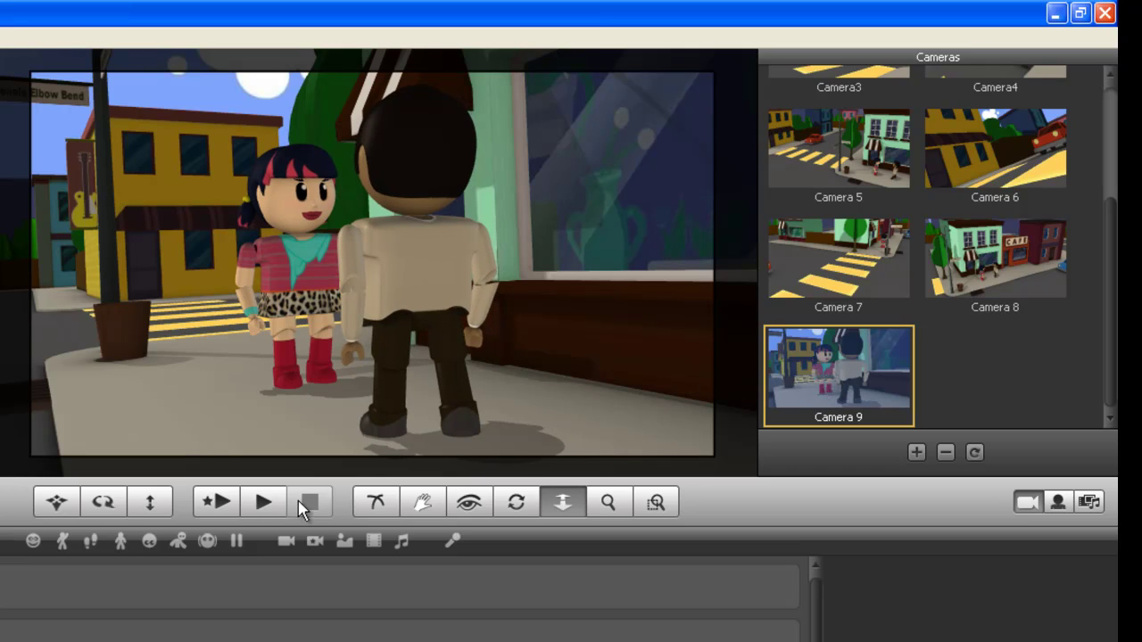
- Orbit around the pair to view the man from behind the woman, and dolly in closer
click(376, 502)
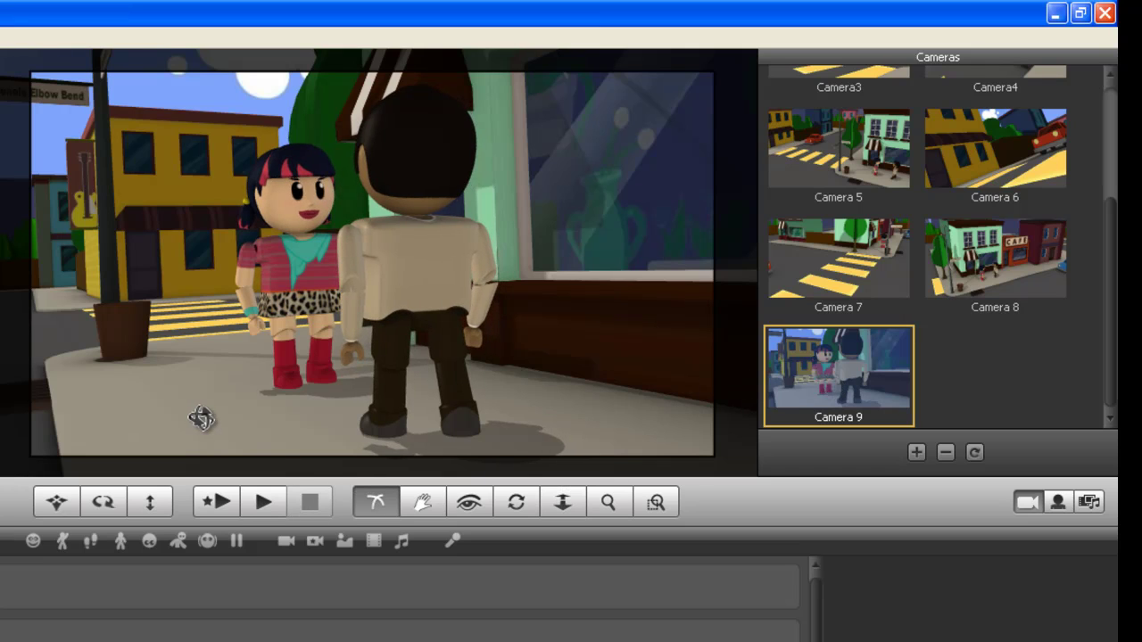
drag(270, 417, 224, 416)
click(422, 502)
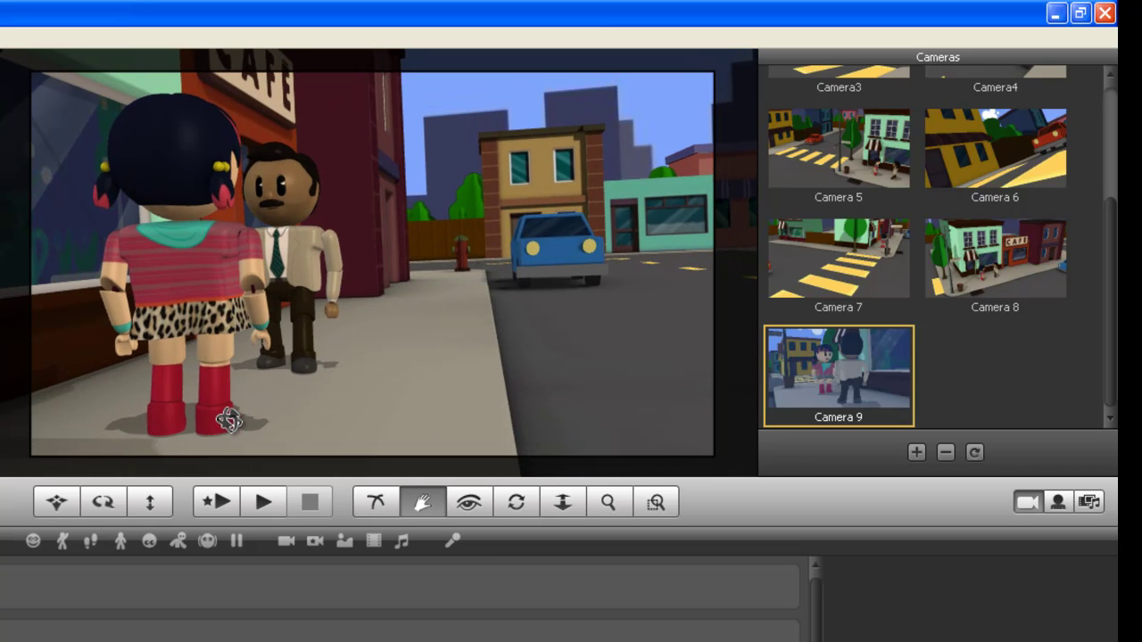
click(375, 502)
drag(526, 400, 473, 436)
click(562, 502)
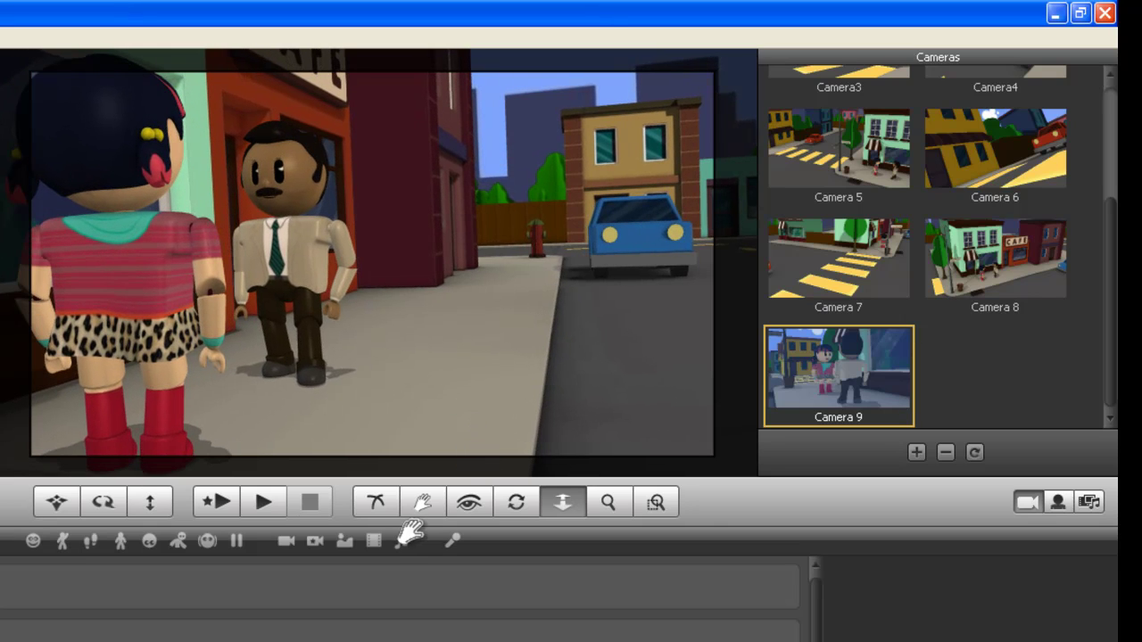
- Refine the view of the man past the woman's back with small pans and orbits, and save it as a new camera
click(421, 502)
drag(398, 384, 365, 374)
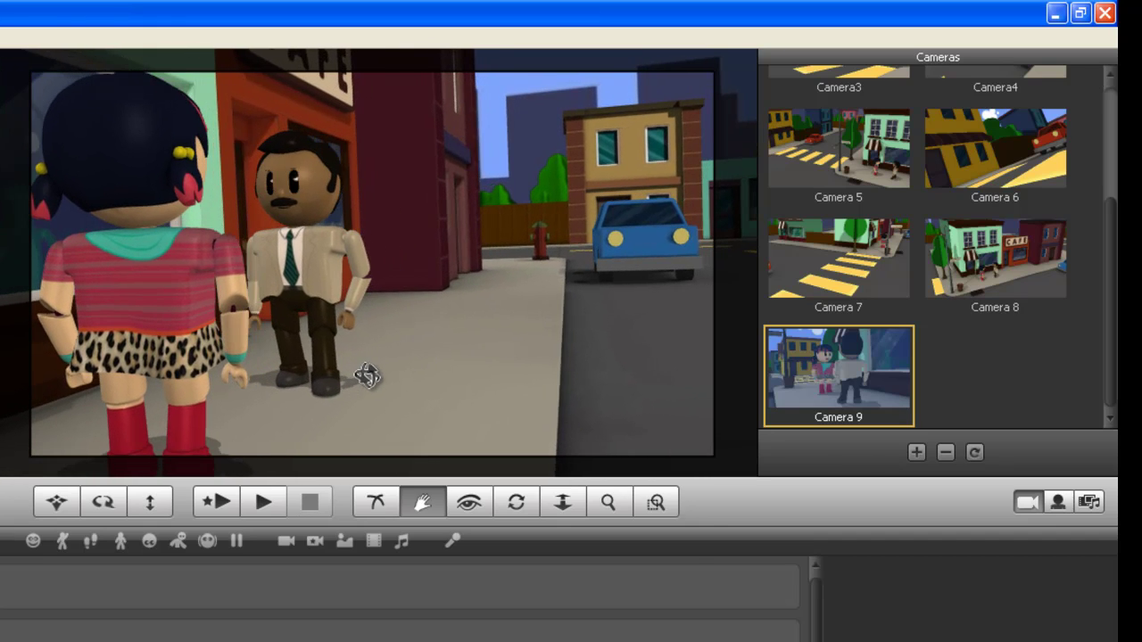
click(375, 503)
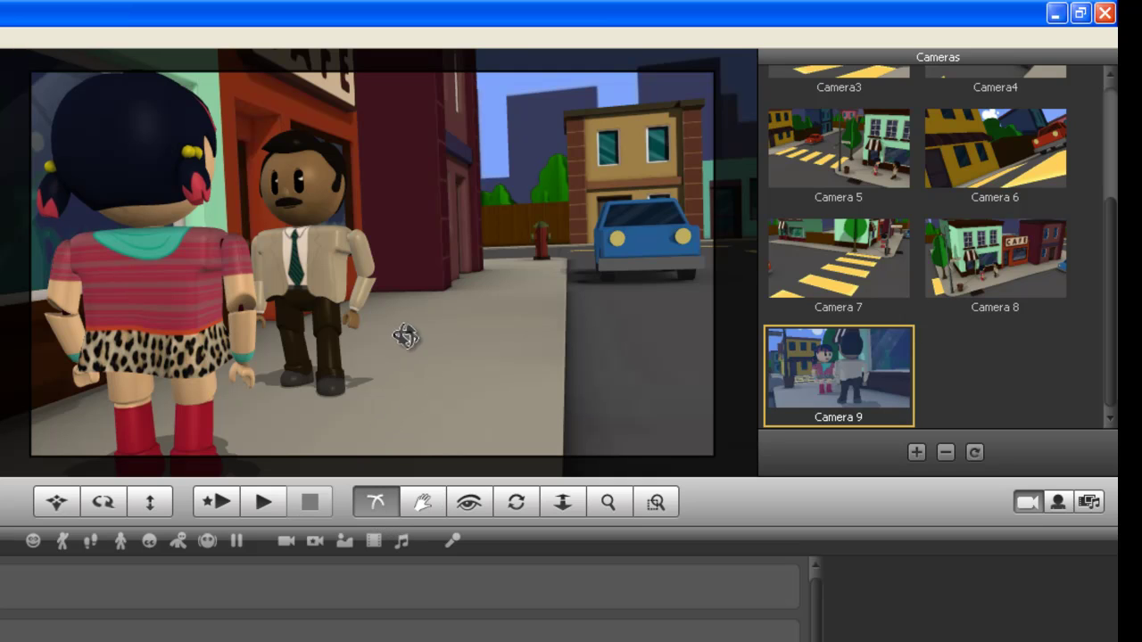
mouse_move(408, 331)
mouse_down()
mouse_move(432, 344)
mouse_move(429, 332)
mouse_up()
click(424, 503)
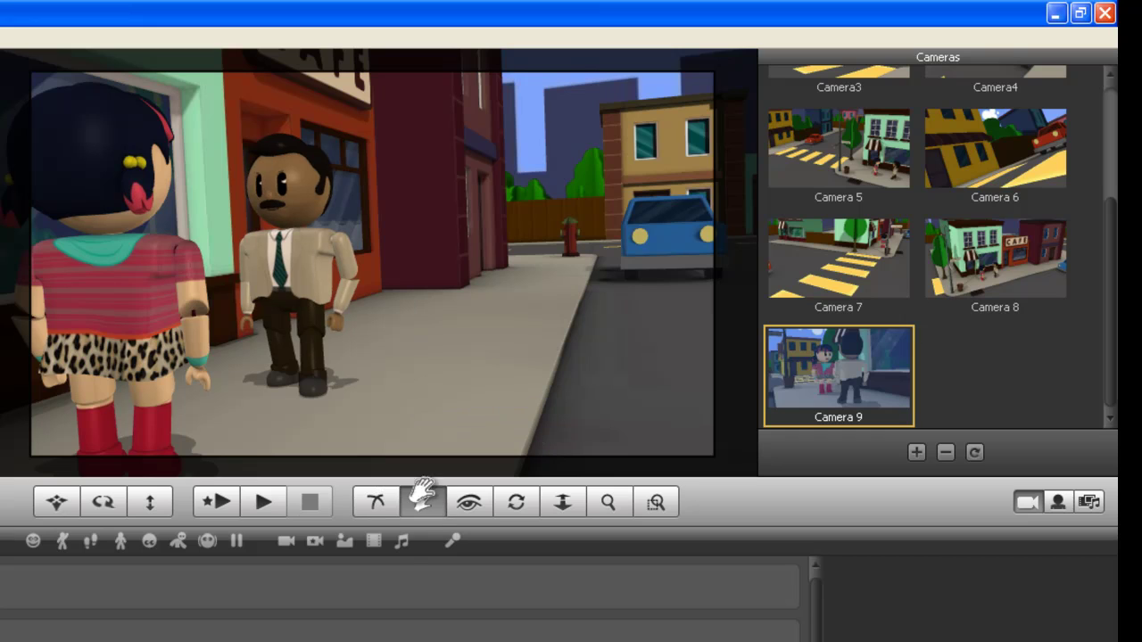
mouse_move(370, 400)
mouse_down()
mouse_move(364, 420)
mouse_move(357, 401)
mouse_move(382, 405)
mouse_up()
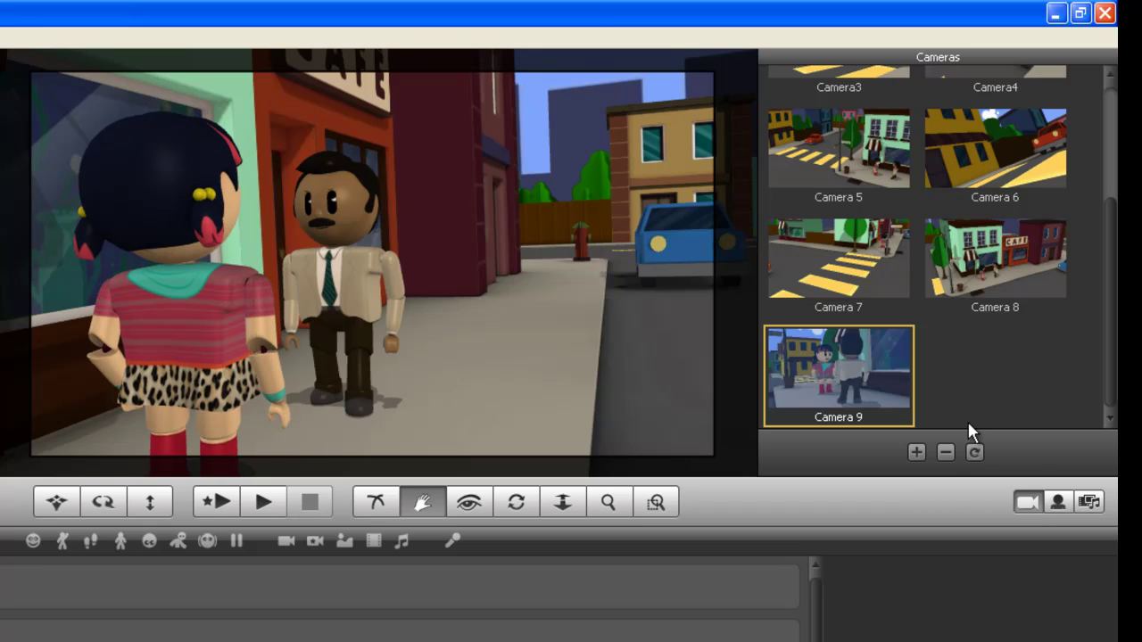
click(915, 453)
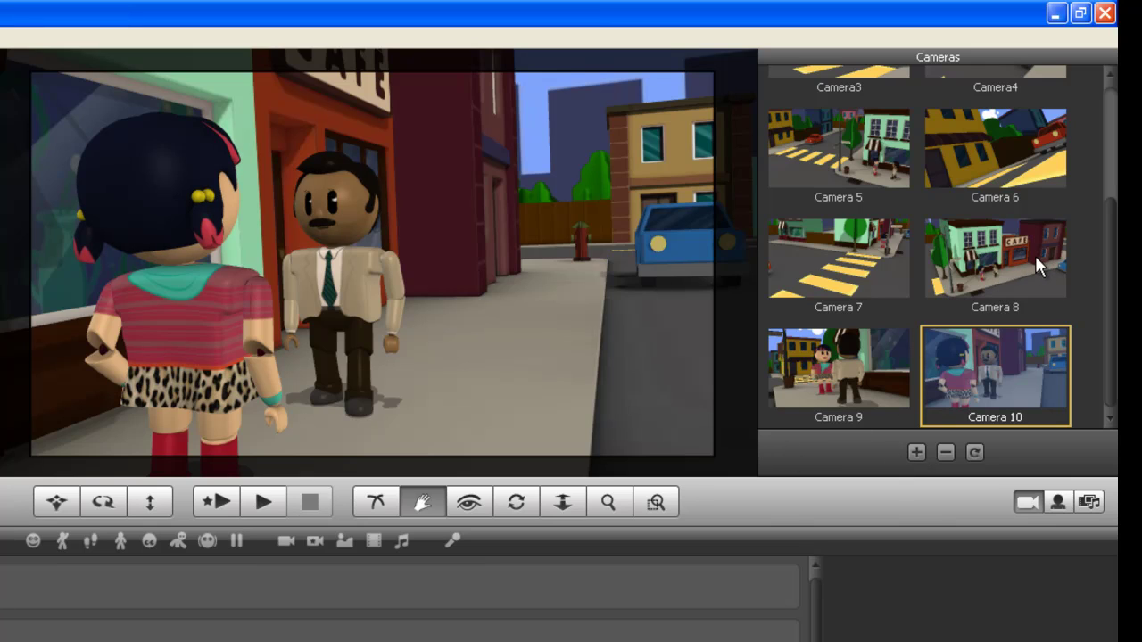
- Review the saved views from Camera 8, Camera 9 and Camera 10
click(999, 257)
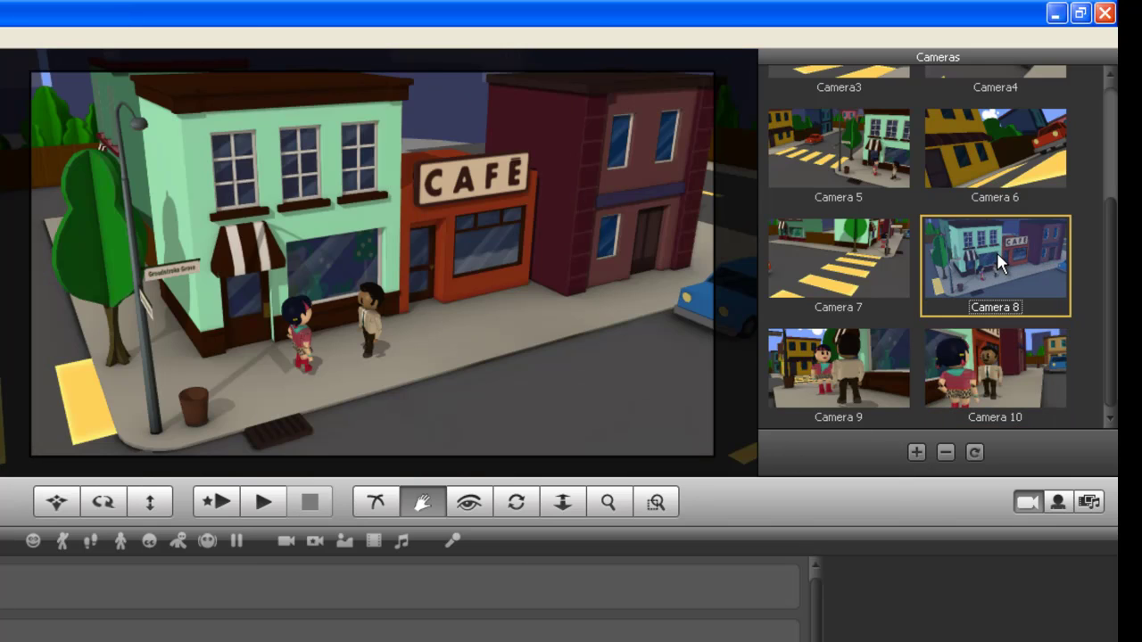
click(837, 375)
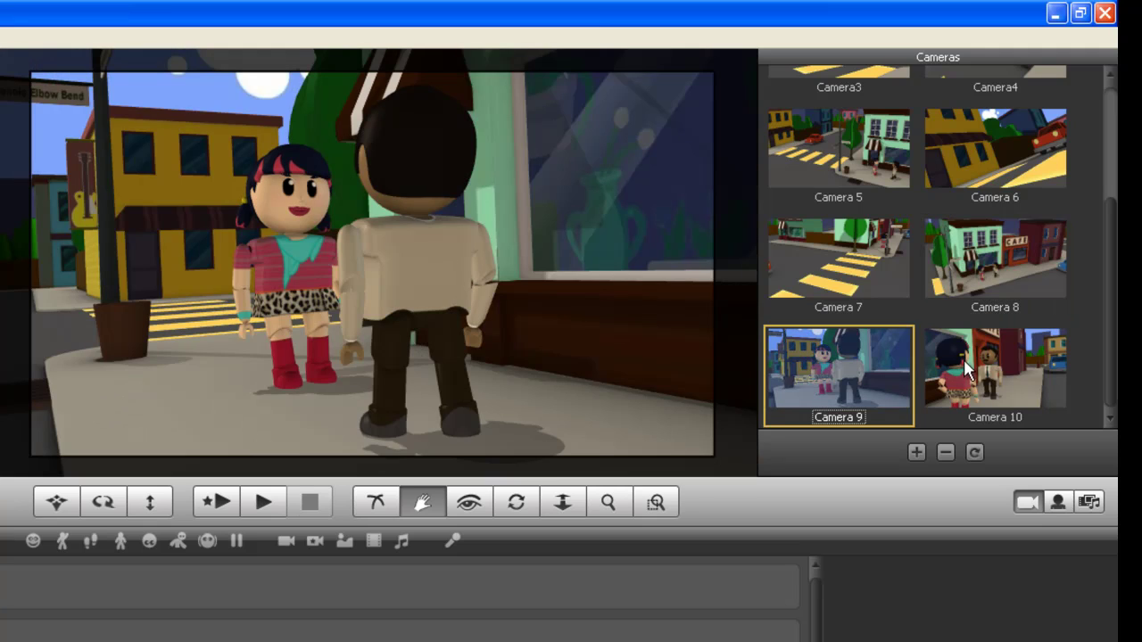
click(989, 366)
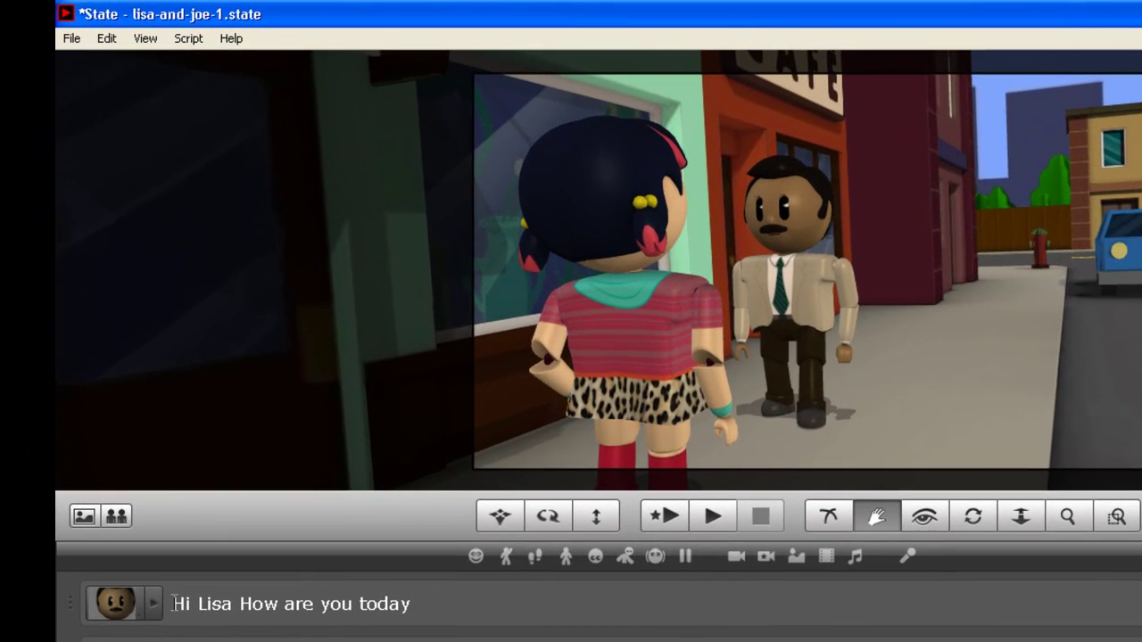
- Insert a camera cut at the start of the first dialogue line and assign Camera 8 to it
click(174, 603)
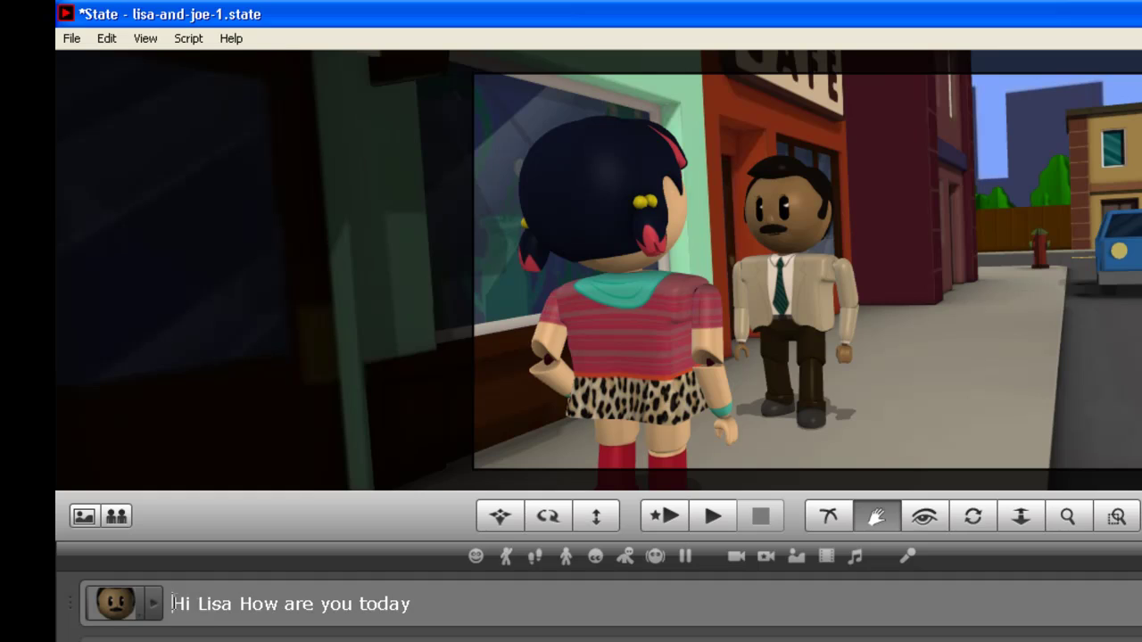
click(734, 557)
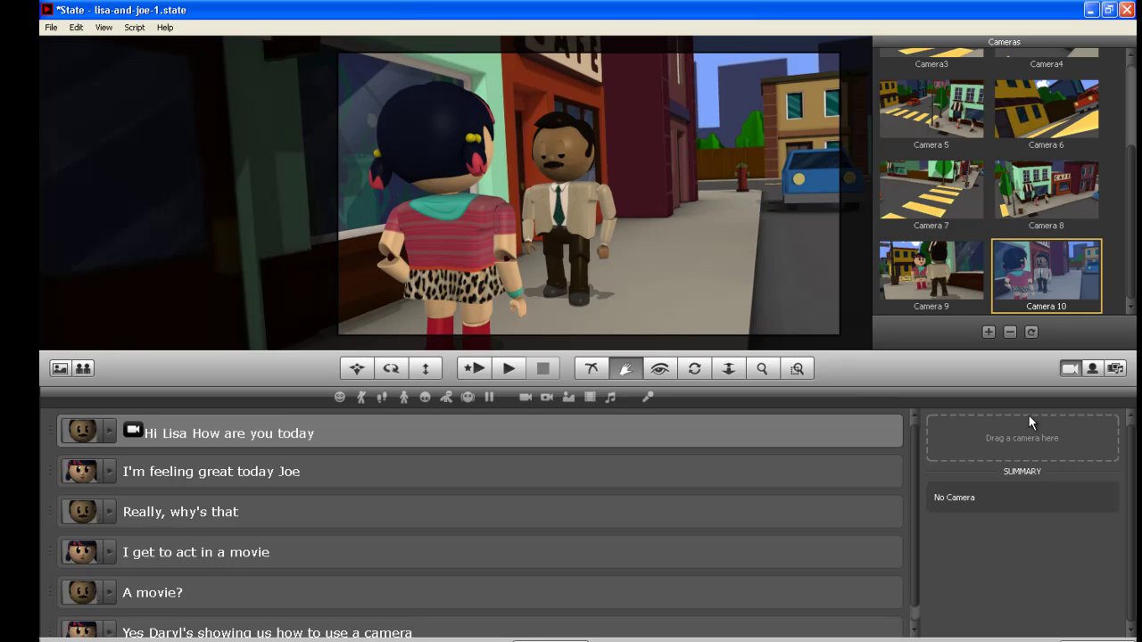
click(1047, 189)
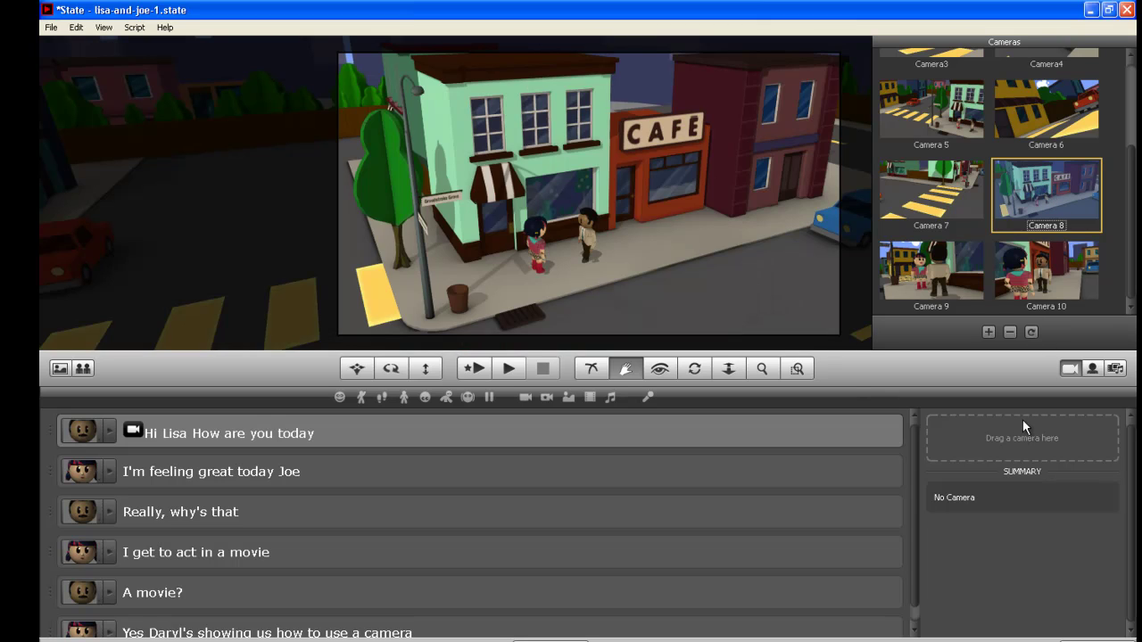
drag(1022, 420, 1020, 419)
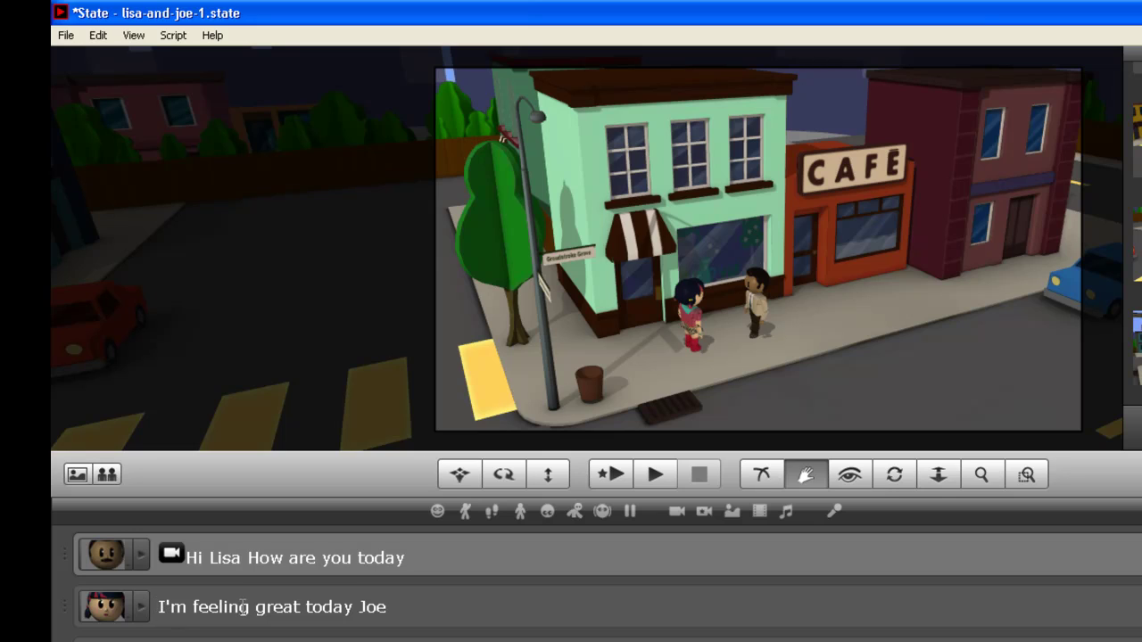
- Add camera cuts to Camera 9 before the second dialogue line and to Camera 10 before "Really, why's that"
click(161, 609)
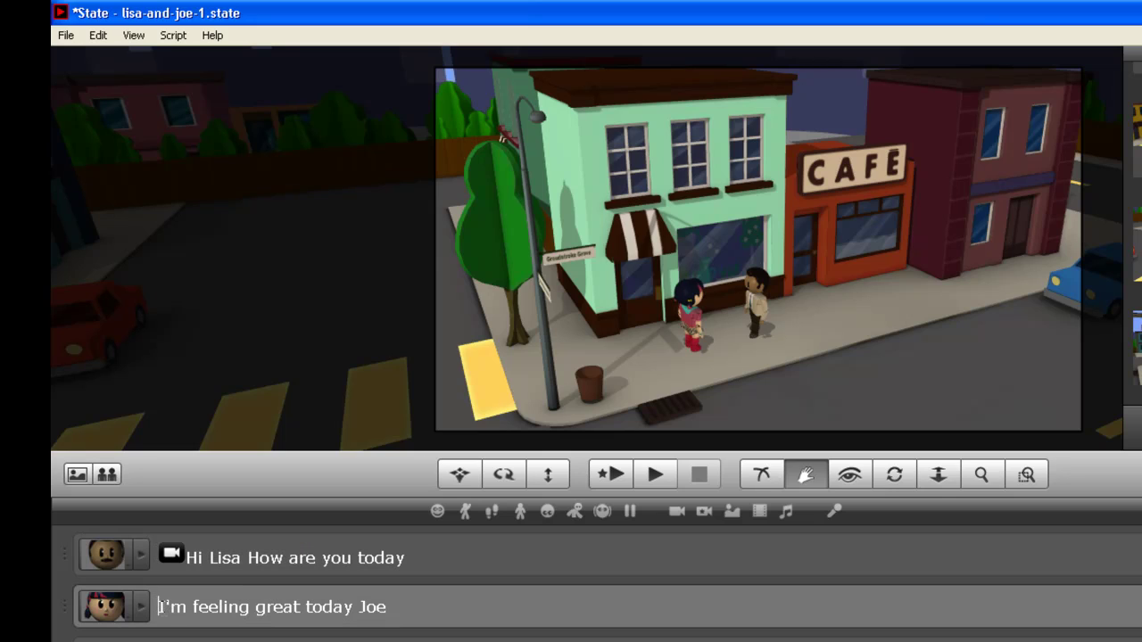
click(676, 510)
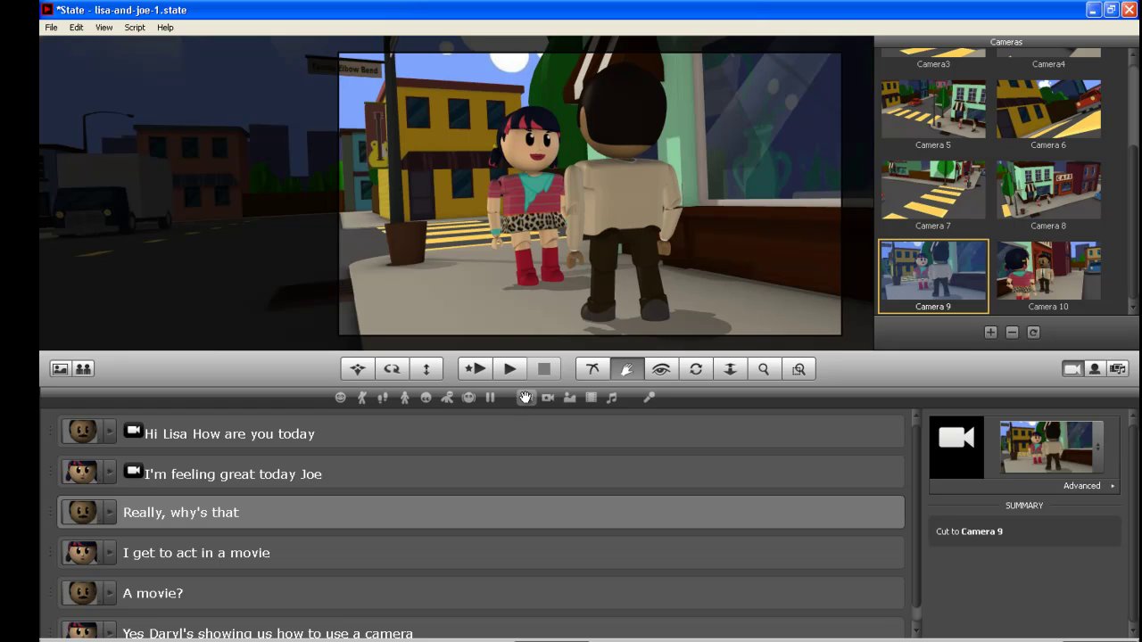
click(526, 398)
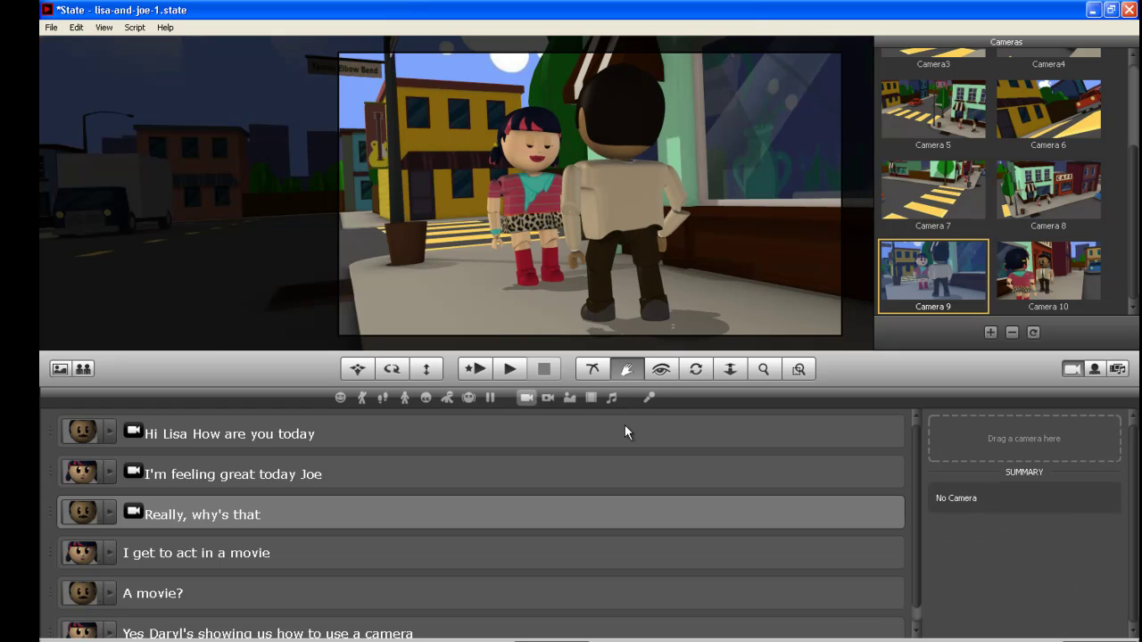
drag(1046, 268, 1013, 426)
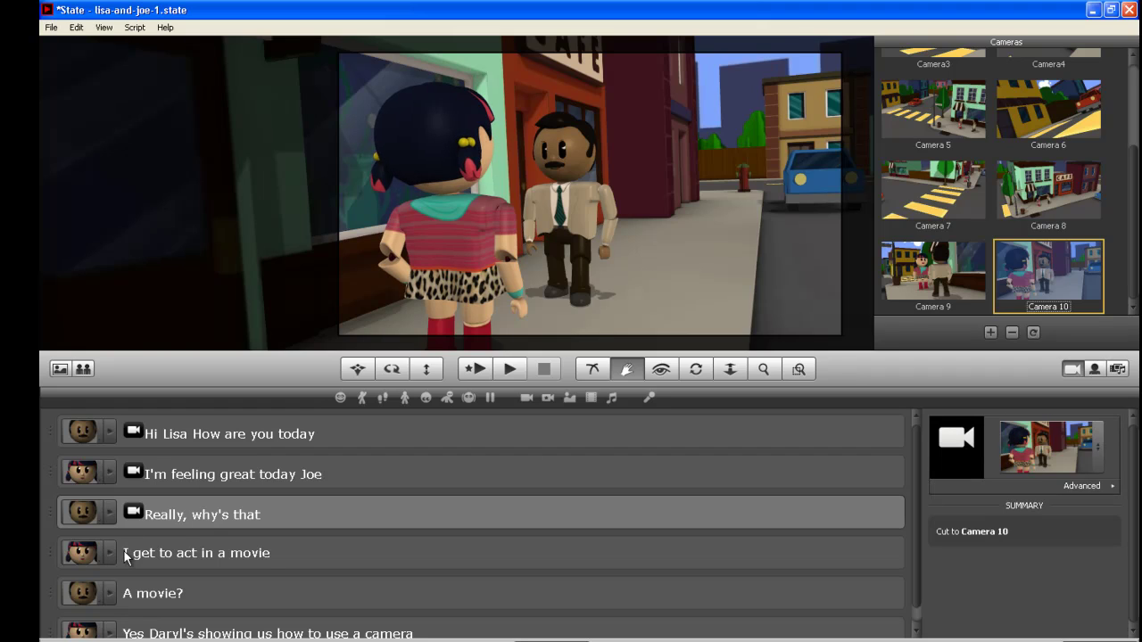
- Starting from Camera 9, dolly in and pan to a close-up of the woman over the man's shoulder, and save it as a new camera
click(928, 279)
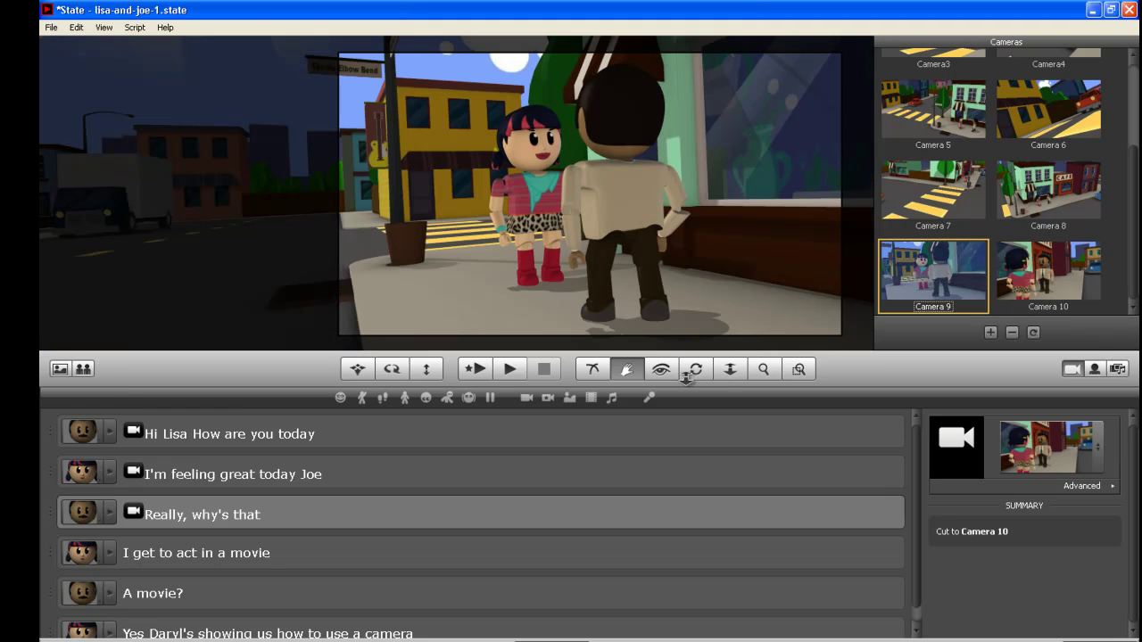
click(732, 368)
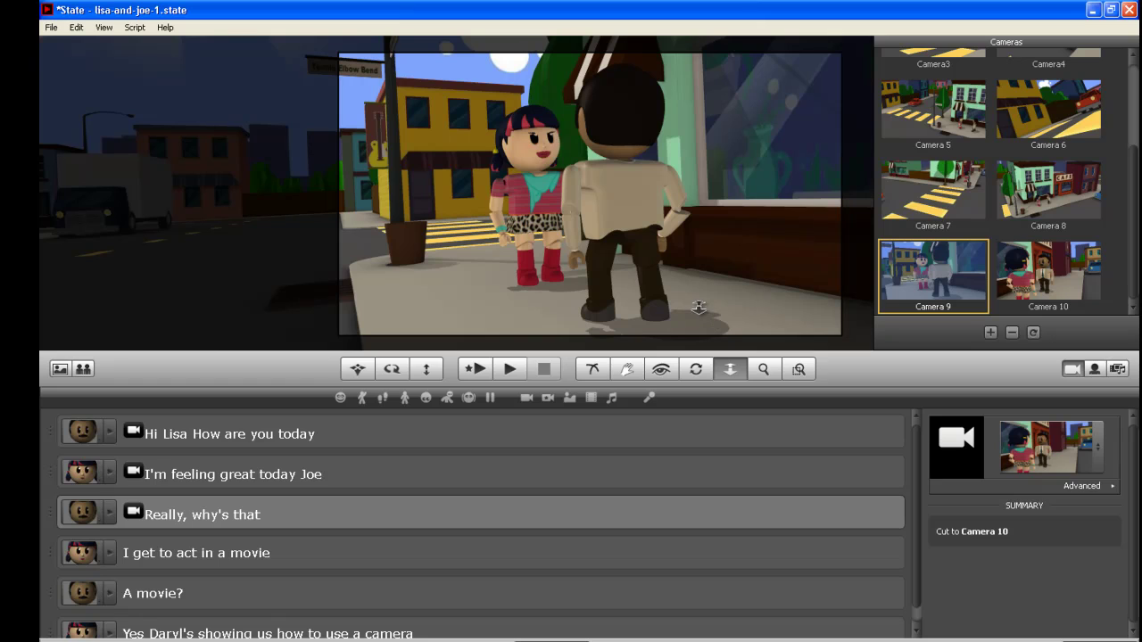
drag(574, 238, 657, 395)
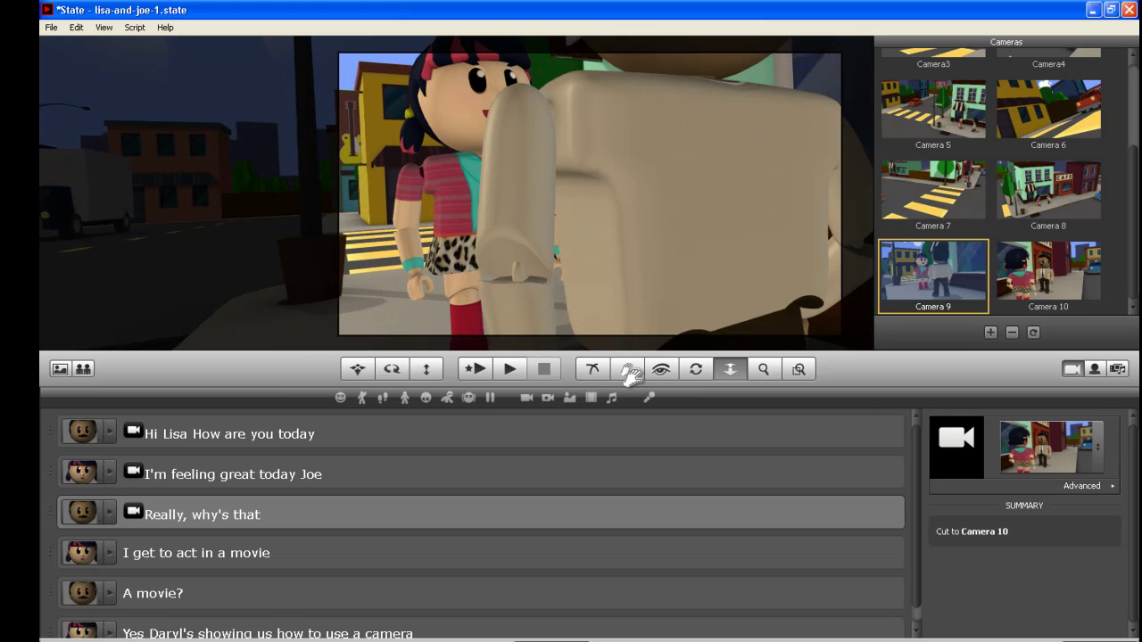
click(627, 368)
click(593, 227)
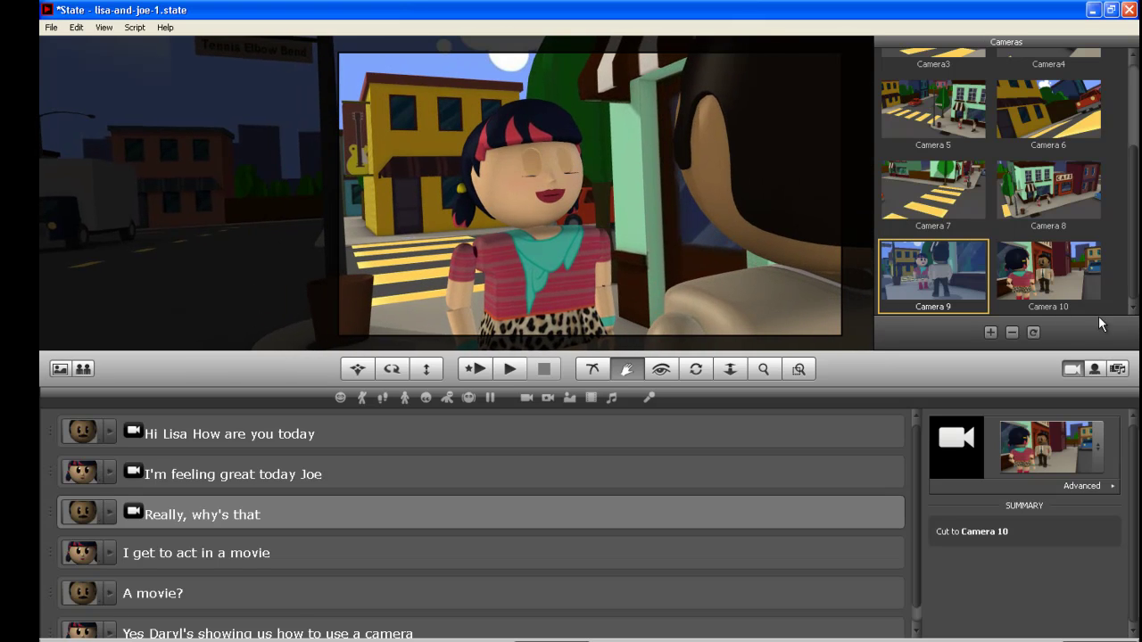
click(991, 333)
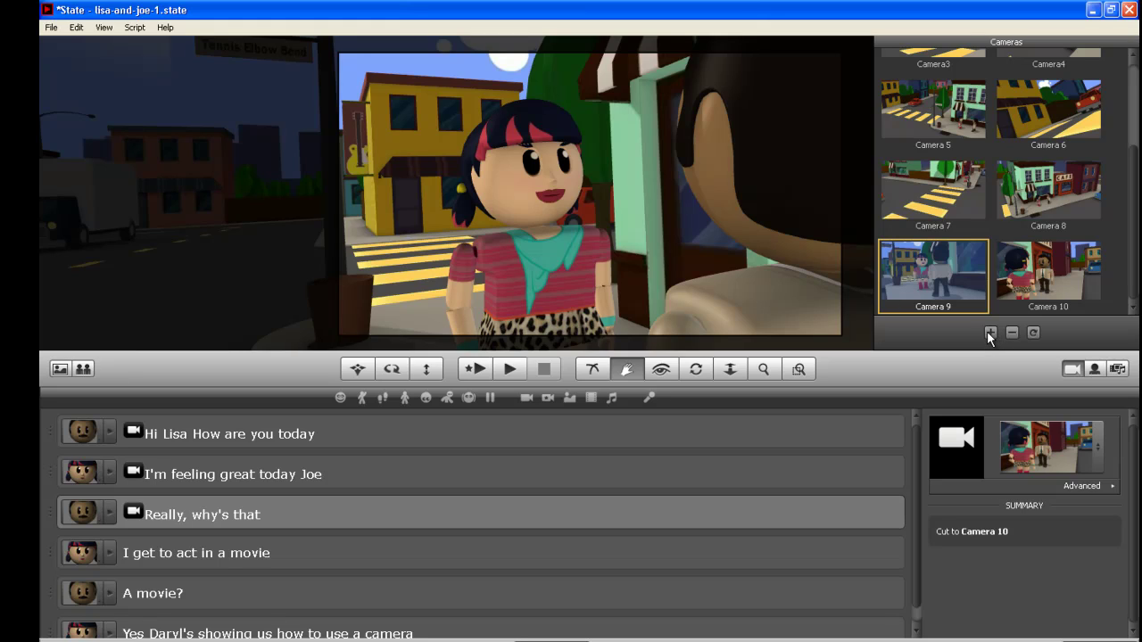
click(988, 333)
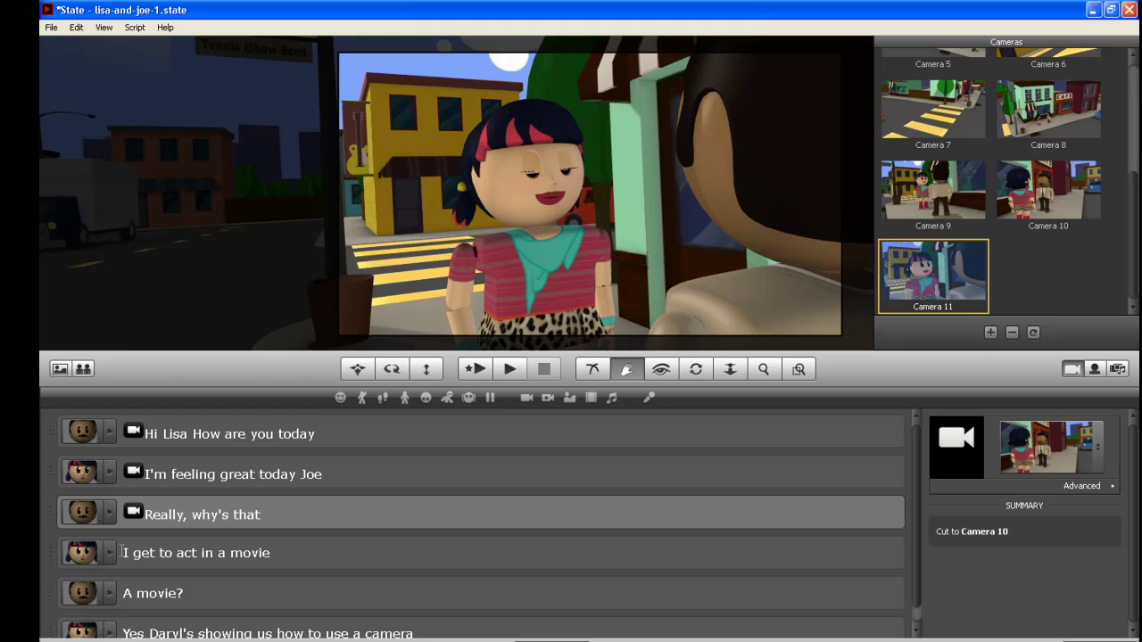
- Insert a camera cut before "I get to act in a movie" and assign Camera 11 to it
click(126, 553)
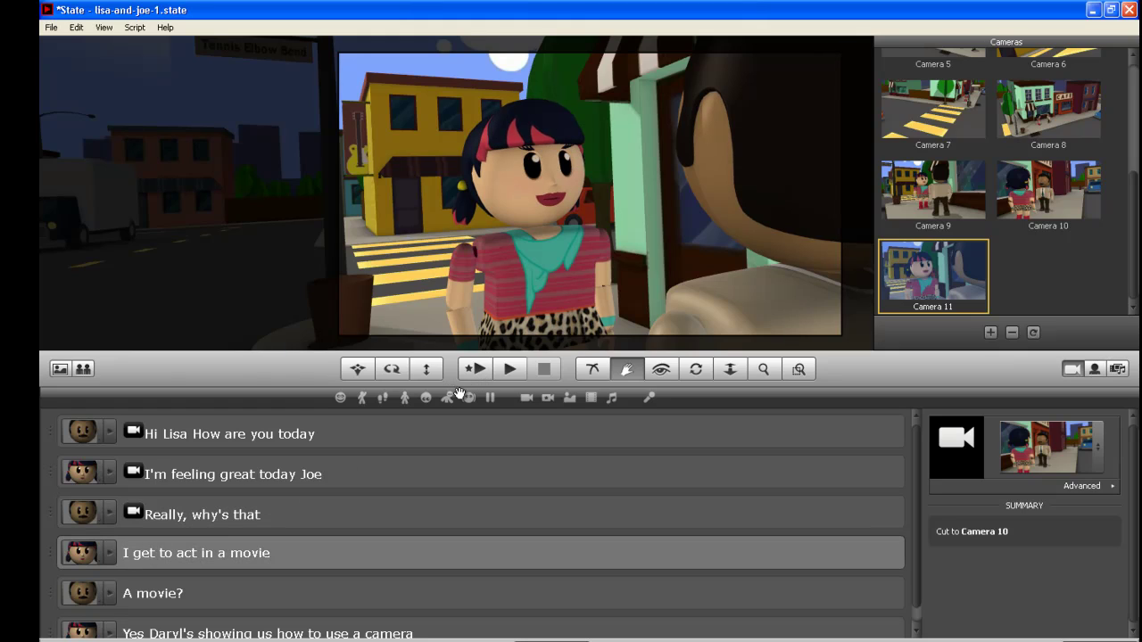
click(527, 398)
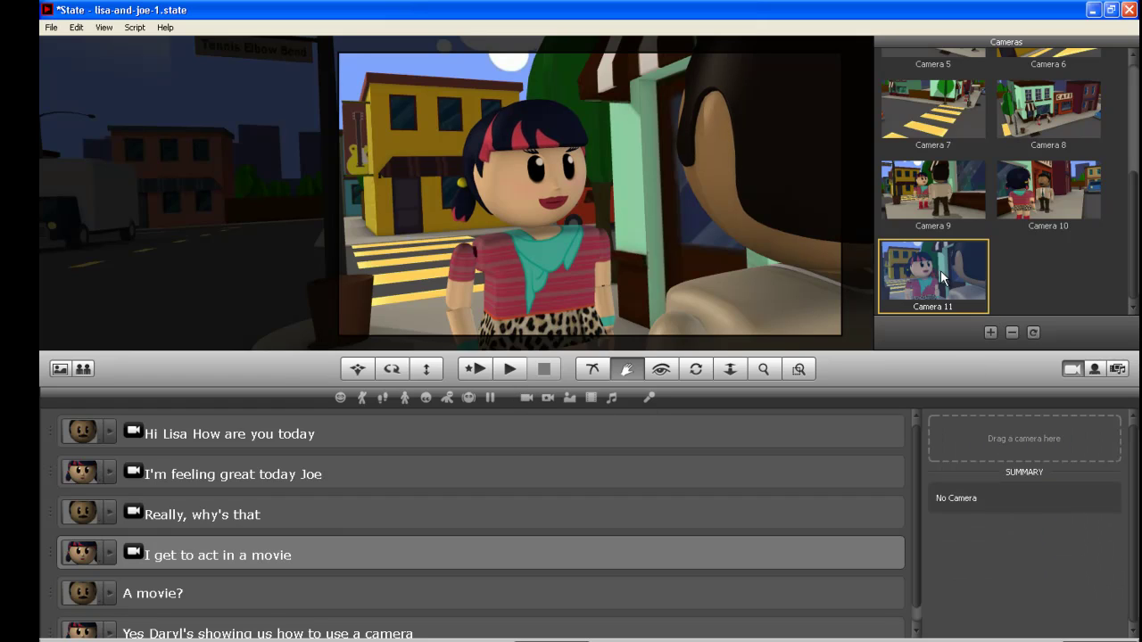
drag(941, 278, 1007, 442)
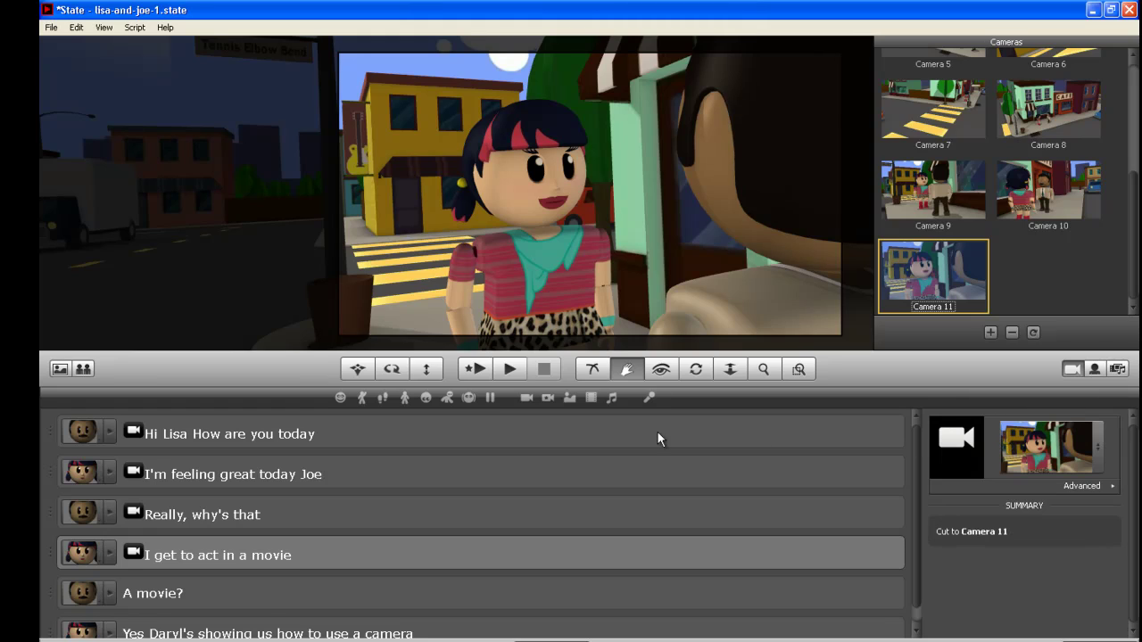
- For the line "A movie?", start from Camera 10, frame a closer shot of the man over the woman's shoulder, and save it as a new camera
scroll(230, 560, down, 1)
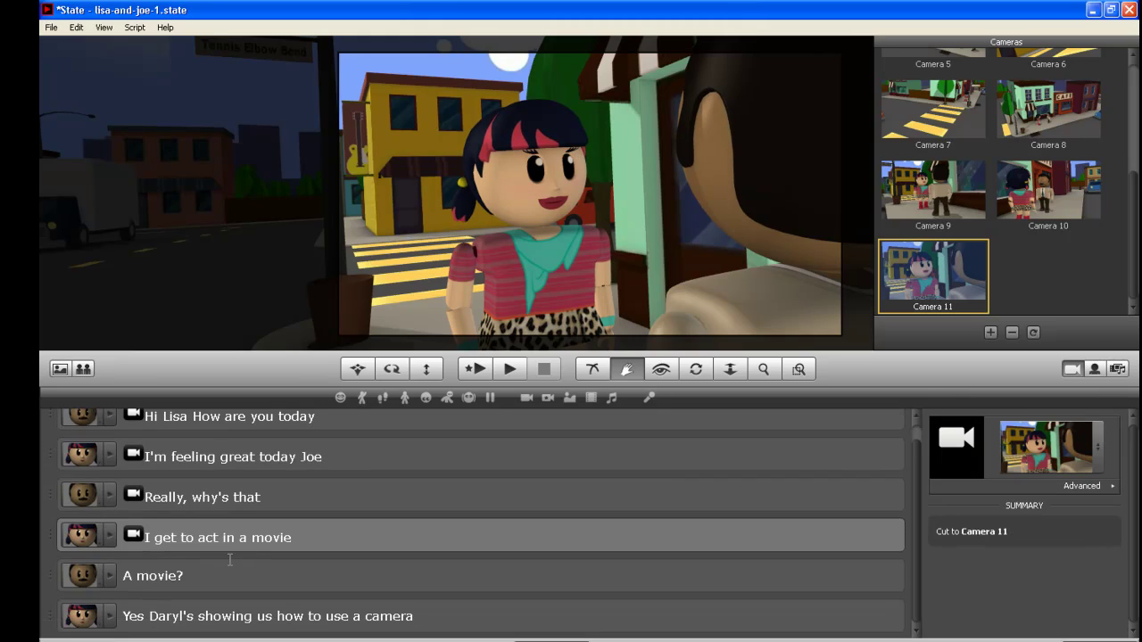
click(287, 571)
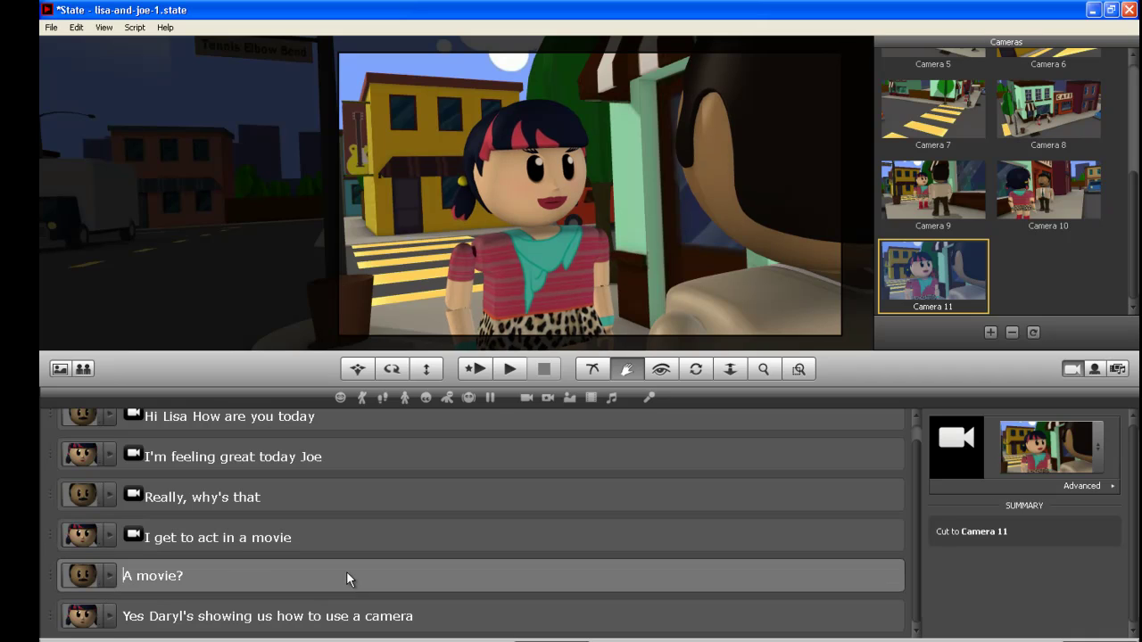
click(1052, 202)
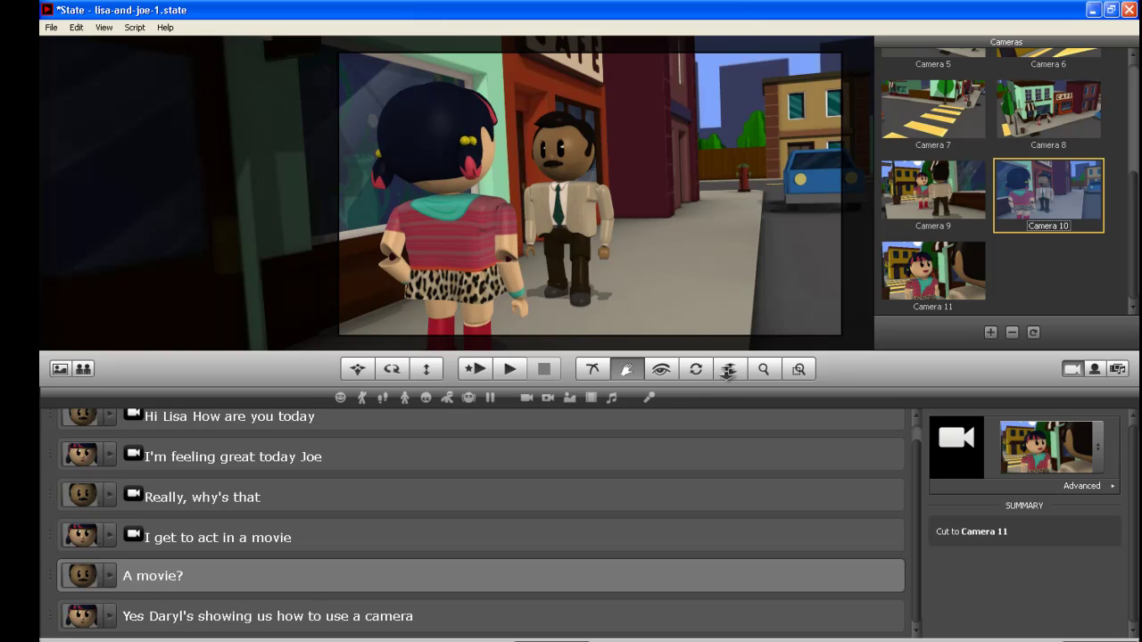
click(729, 370)
mouse_move(656, 287)
mouse_down()
mouse_move(639, 200)
mouse_move(651, 294)
mouse_up()
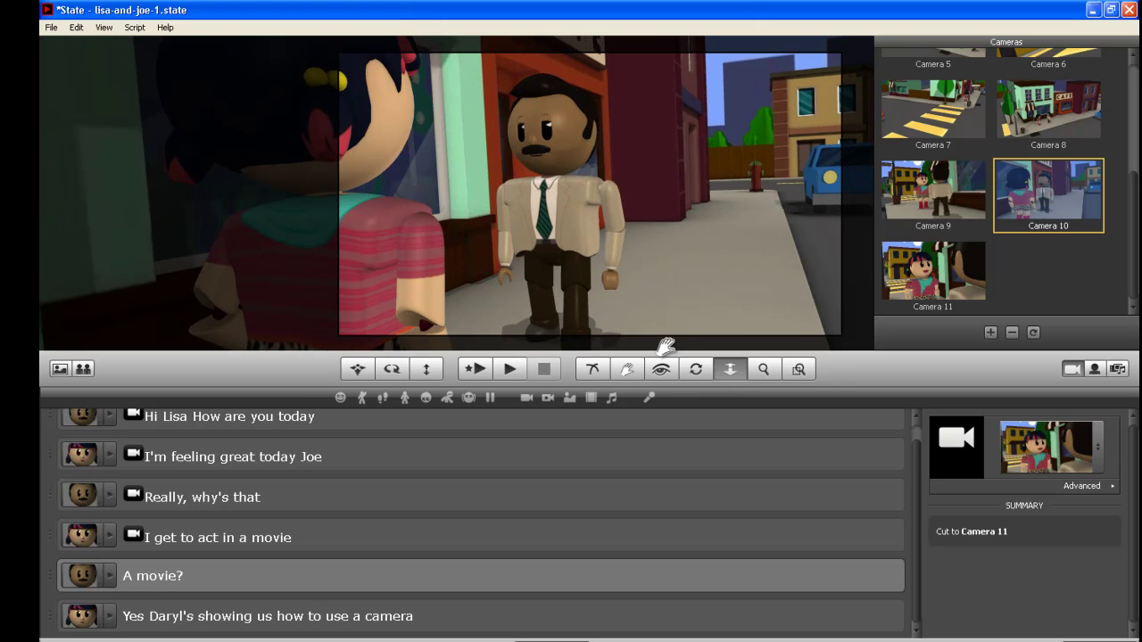
click(627, 368)
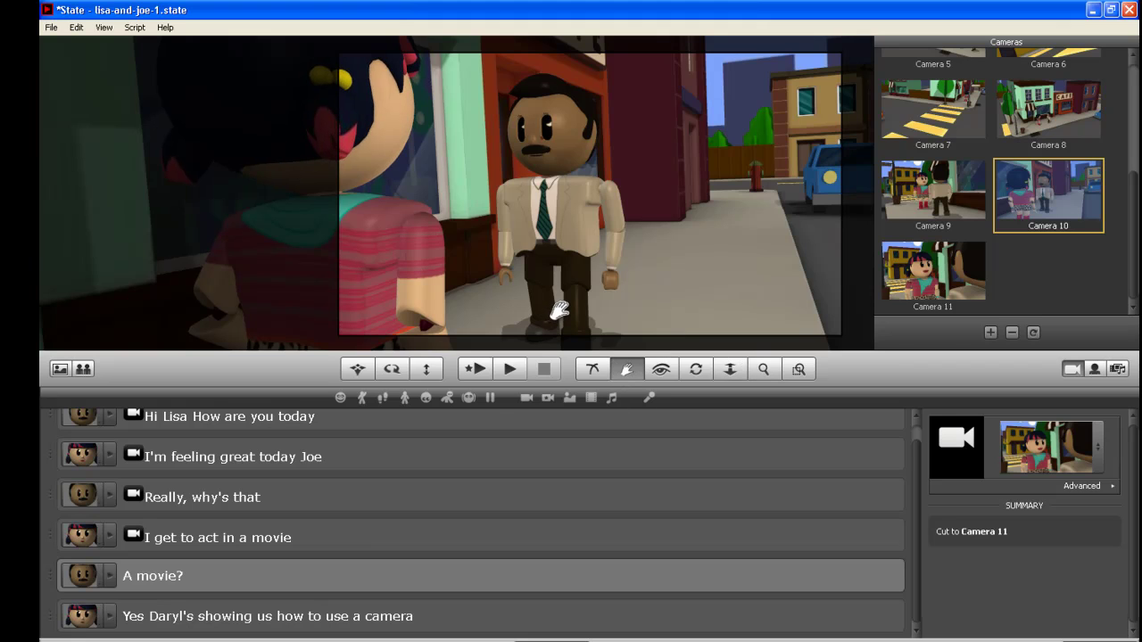
drag(556, 306, 560, 320)
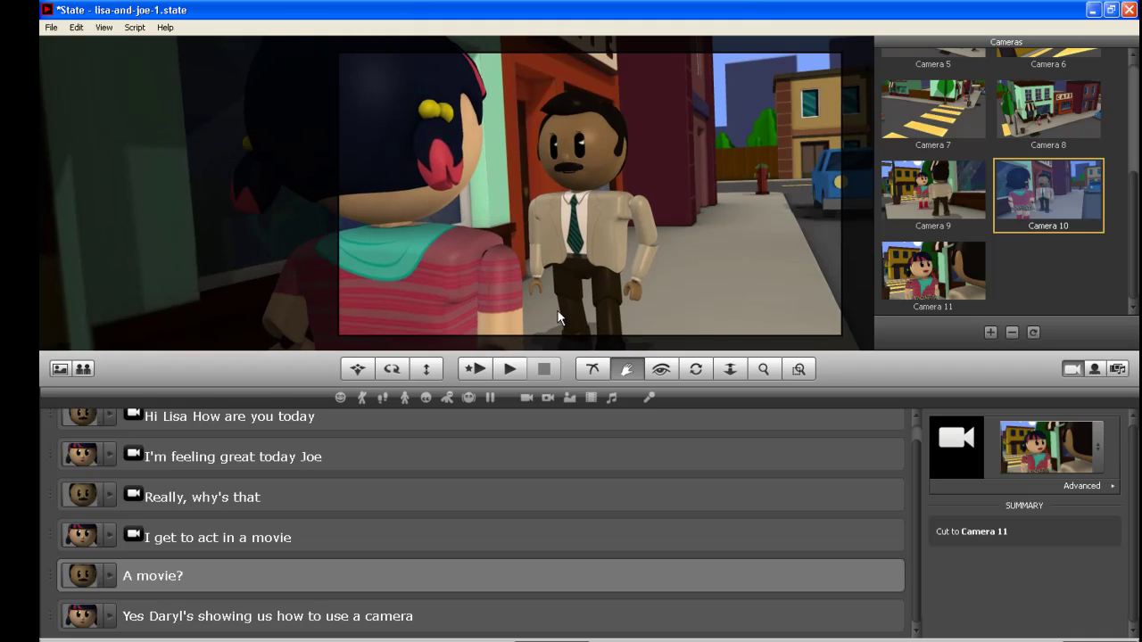
click(991, 332)
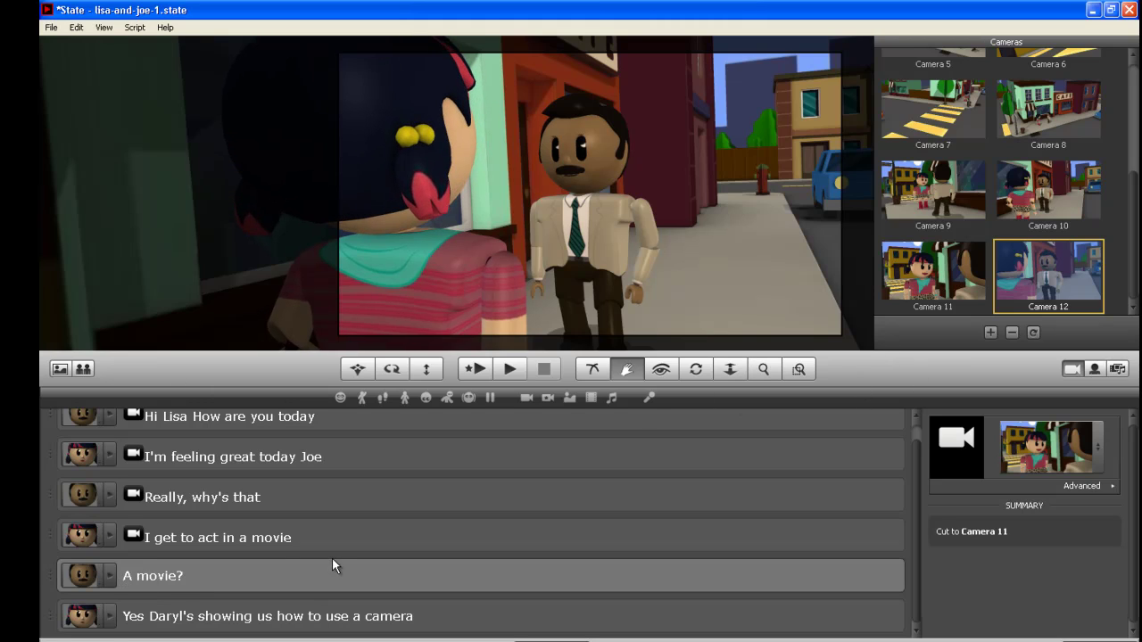
- Insert a camera cut before the line "A movie?" and assign Camera 12 to it
click(526, 397)
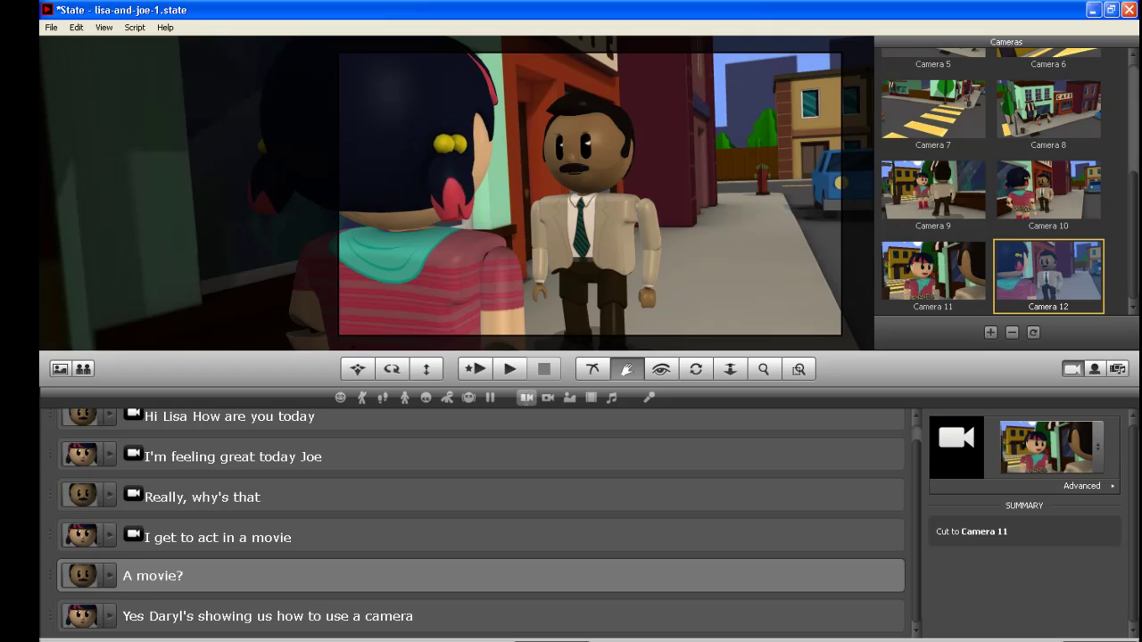
click(527, 397)
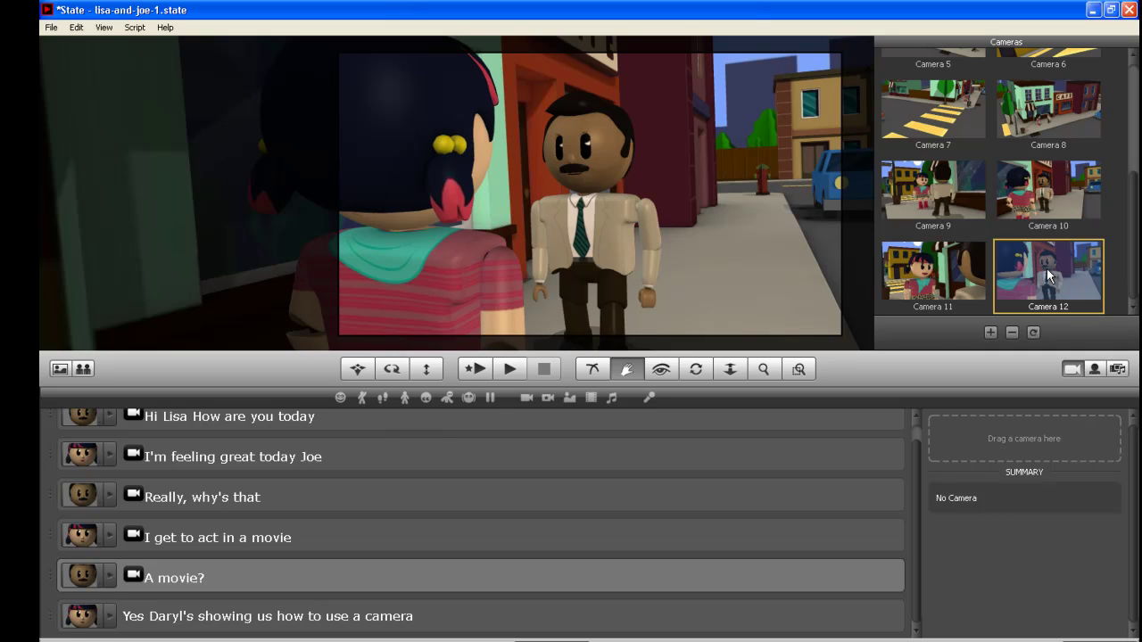
drag(1048, 277, 1034, 399)
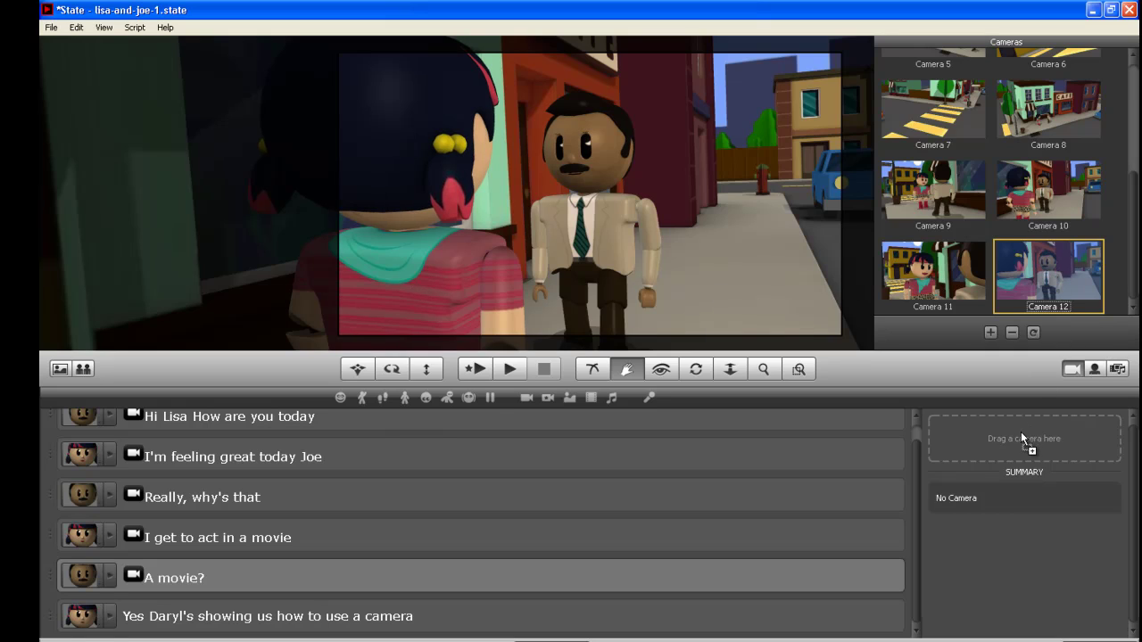
drag(956, 431, 999, 433)
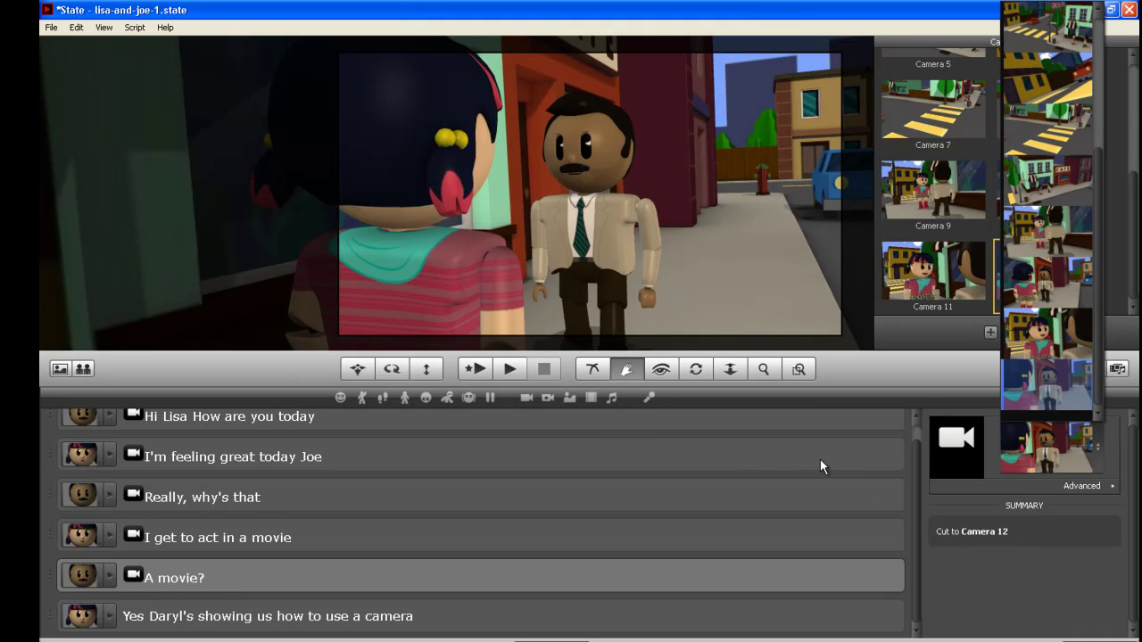
click(956, 369)
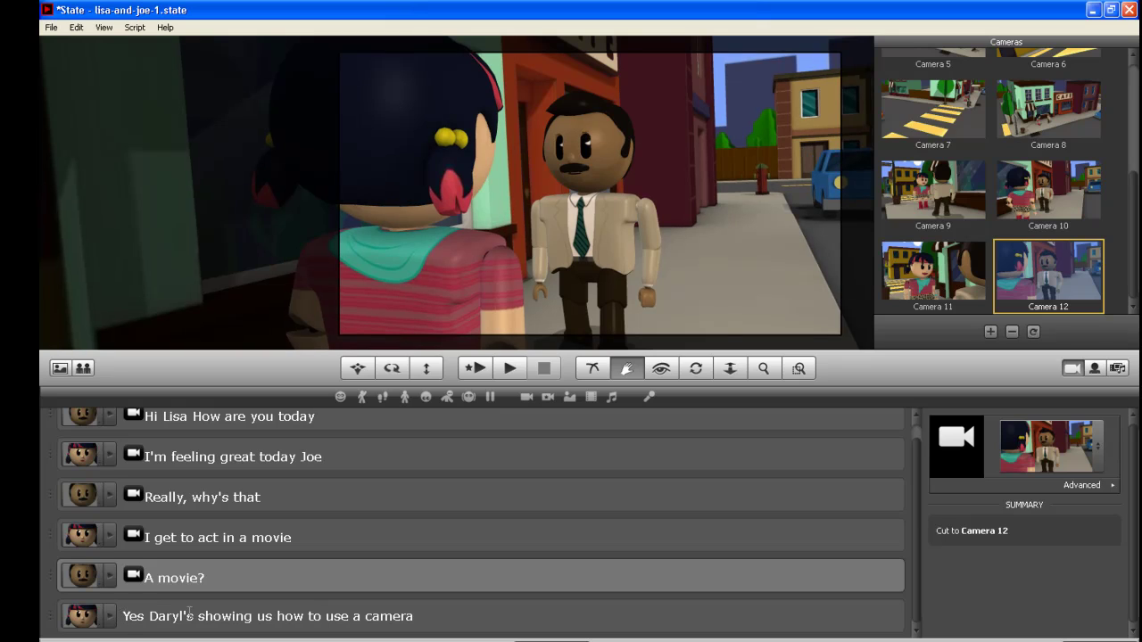
- Insert a camera cut before the last dialogue line and assign the wide street view of Camera 8 to it
click(124, 616)
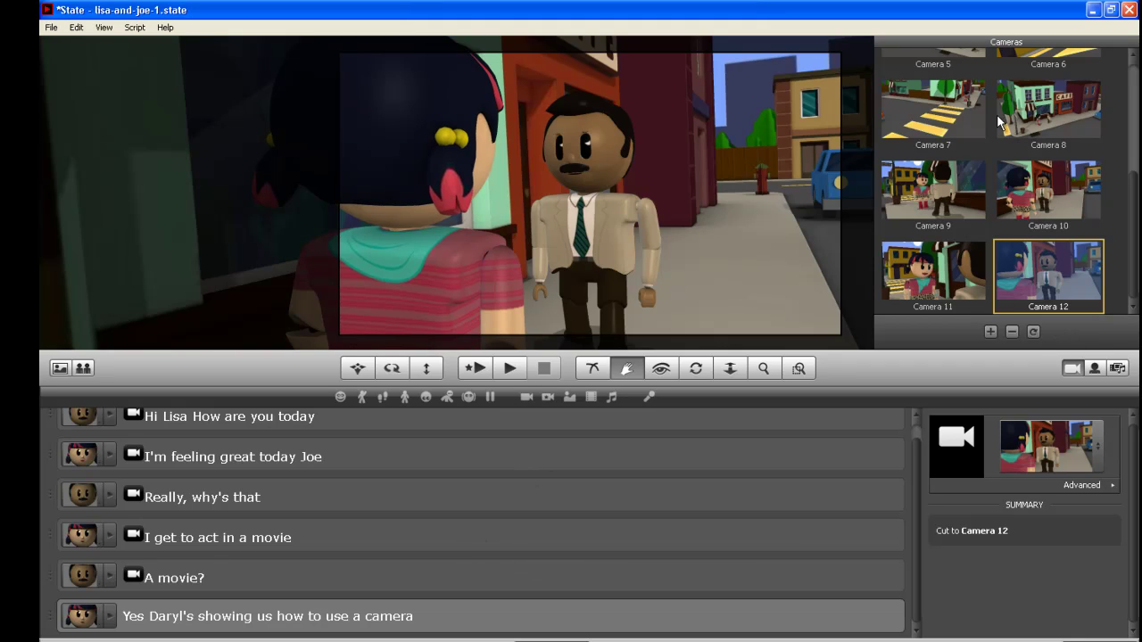
click(1034, 109)
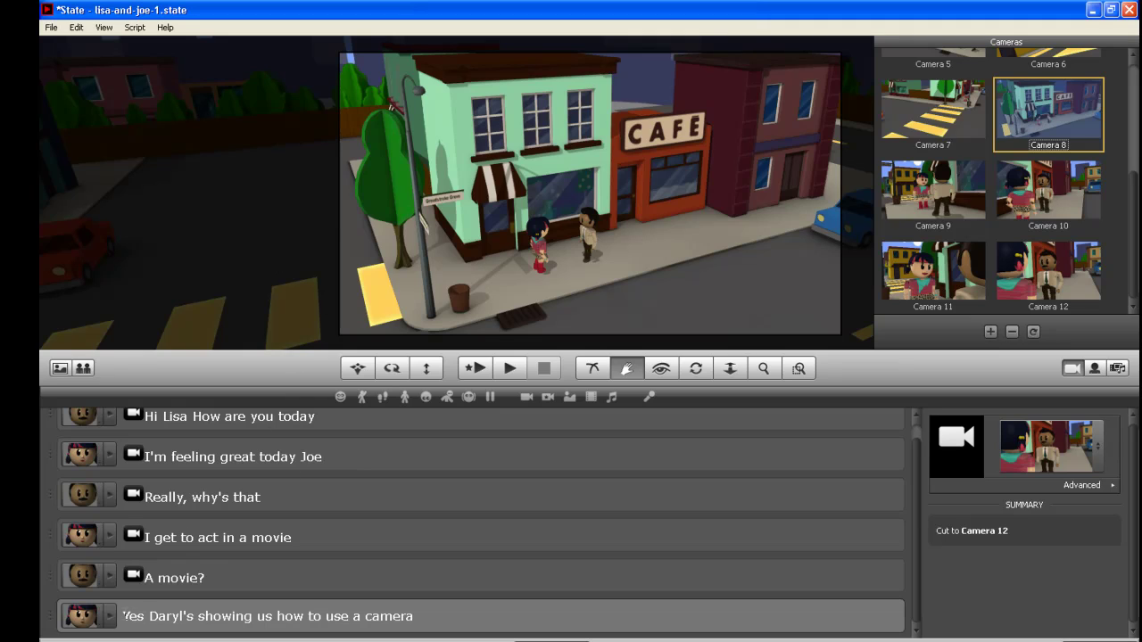
click(526, 397)
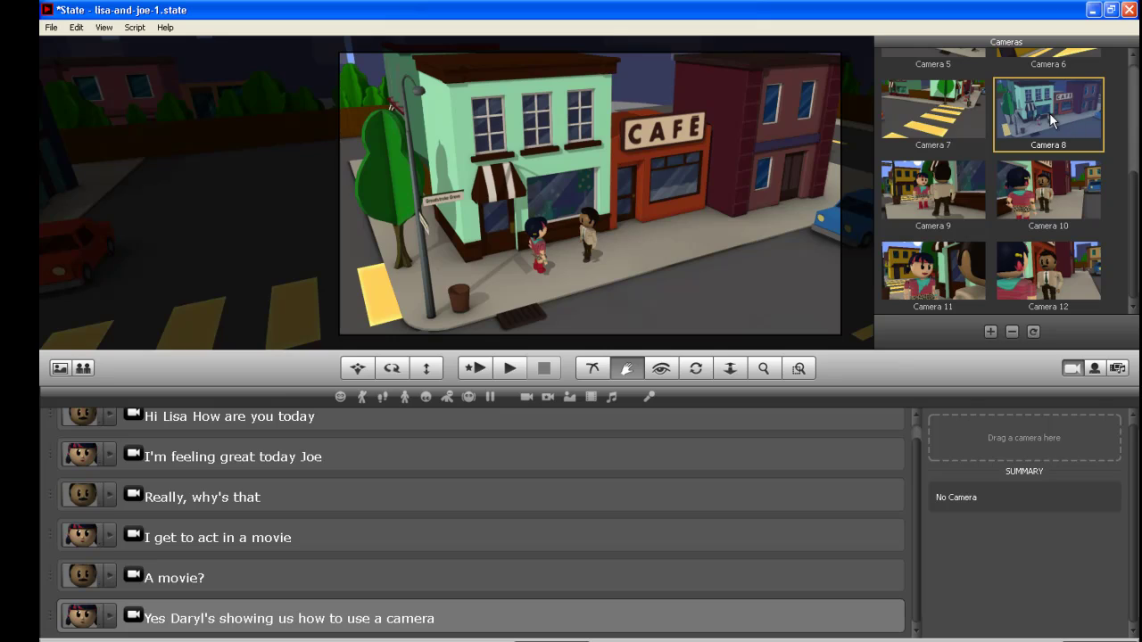
drag(1049, 113, 1033, 425)
drag(1027, 424, 1023, 425)
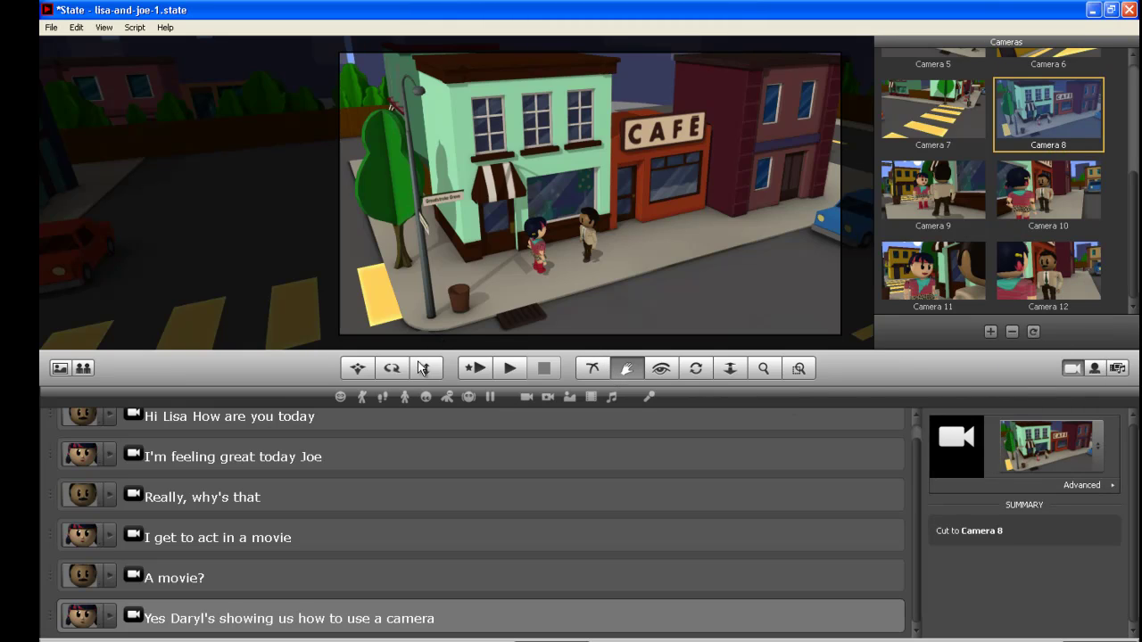
- Play the scene to review the dialogue with its camera cuts
click(626, 369)
click(512, 369)
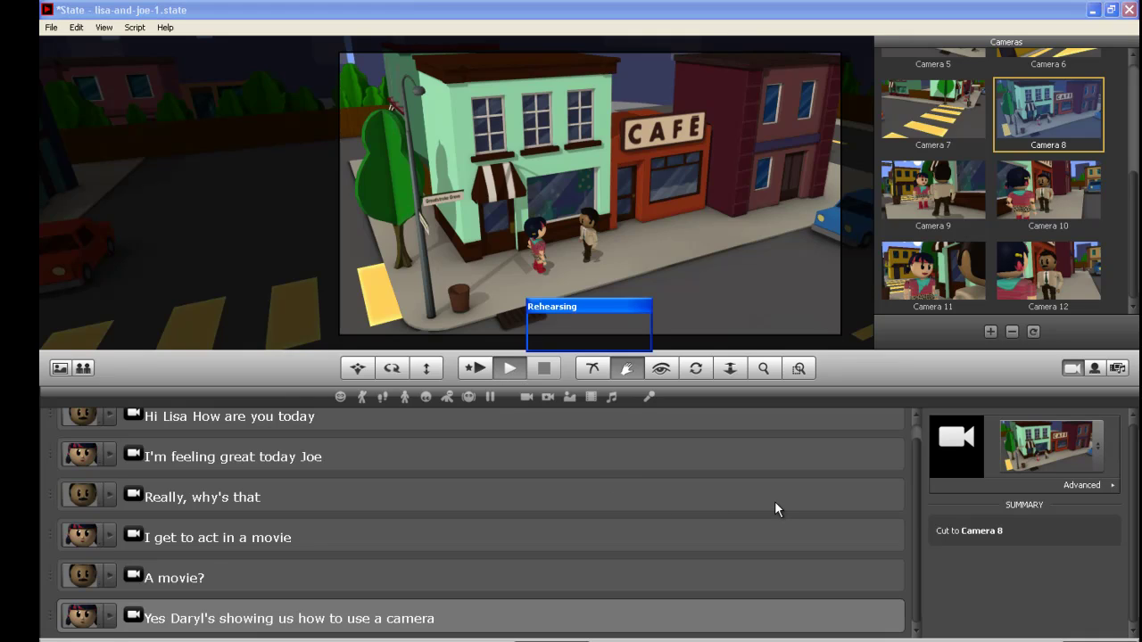